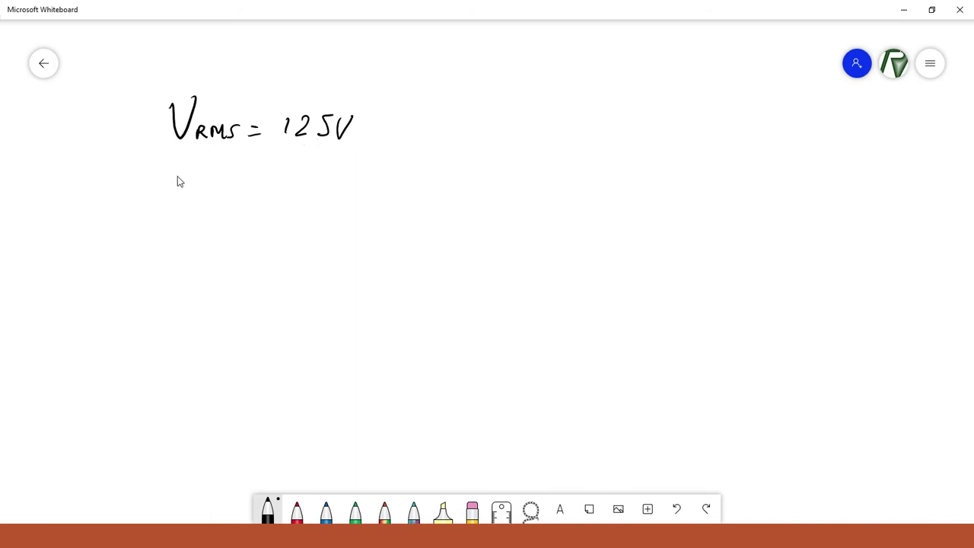
Handwrite the equation V_RMS = 0.707 · Vp below the V_RMS = 125V line.
{"action": "mouse_move", "coordinate": [166, 180]}
{"action": "left_mouse_down"}
{"action": "mouse_move", "coordinate": [182, 205]}
{"action": "mouse_move", "coordinate": [242, 209]}
{"action": "mouse_move", "coordinate": [300, 191]}
{"action": "mouse_move", "coordinate": [293, 216]}
{"action": "mouse_move", "coordinate": [316, 208]}
{"action": "mouse_move", "coordinate": [333, 216]}
{"action": "mouse_move", "coordinate": [392, 186]}
{"action": "mouse_move", "coordinate": [405, 199]}
{"action": "mouse_move", "coordinate": [396, 209]}
{"action": "left_mouse_up"}
{"action": "left_click", "coordinate": [283, 206]}
{"action": "left_click", "coordinate": [357, 212]}
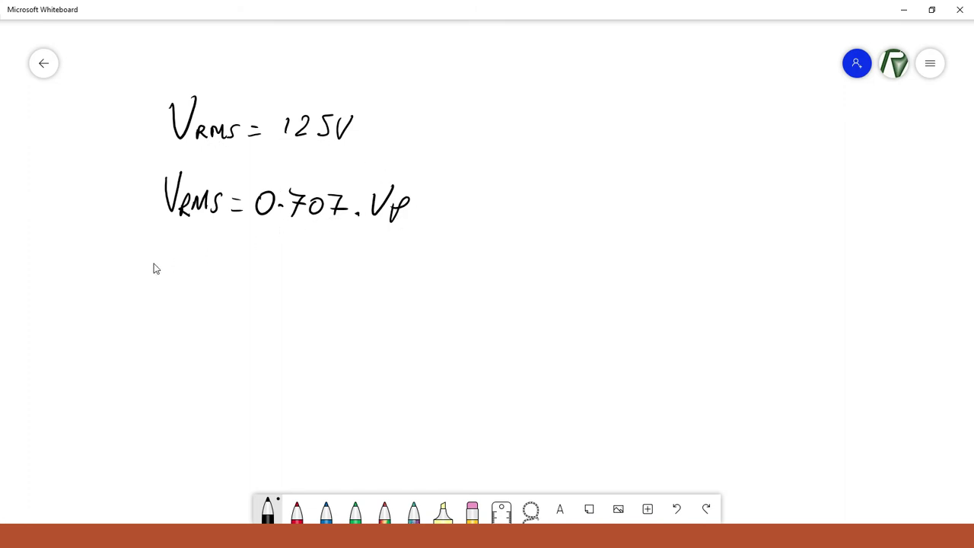
Handwrite the rearranged formula Vp = V_RMS / 0.707 = 125V / 0.707 below the previous equation.
{"action": "mouse_move", "coordinate": [171, 251]}
{"action": "left_mouse_down"}
{"action": "mouse_move", "coordinate": [196, 247]}
{"action": "mouse_move", "coordinate": [197, 268]}
{"action": "mouse_move", "coordinate": [230, 268]}
{"action": "mouse_move", "coordinate": [232, 280]}
{"action": "left_mouse_up"}
{"action": "left_click_drag", "start_coordinate": [251, 250], "coordinate": [316, 268]}
{"action": "mouse_move", "coordinate": [261, 293]}
{"action": "left_mouse_down"}
{"action": "mouse_move", "coordinate": [282, 309]}
{"action": "mouse_move", "coordinate": [317, 295]}
{"action": "mouse_move", "coordinate": [326, 304]}
{"action": "left_mouse_up"}
{"action": "mouse_move", "coordinate": [331, 262]}
{"action": "left_mouse_down"}
{"action": "mouse_move", "coordinate": [351, 271]}
{"action": "mouse_move", "coordinate": [444, 266]}
{"action": "left_mouse_up"}
{"action": "mouse_move", "coordinate": [373, 248]}
{"action": "left_mouse_down"}
{"action": "mouse_move", "coordinate": [408, 268]}
{"action": "mouse_move", "coordinate": [439, 260]}
{"action": "mouse_move", "coordinate": [449, 242]}
{"action": "left_mouse_up"}
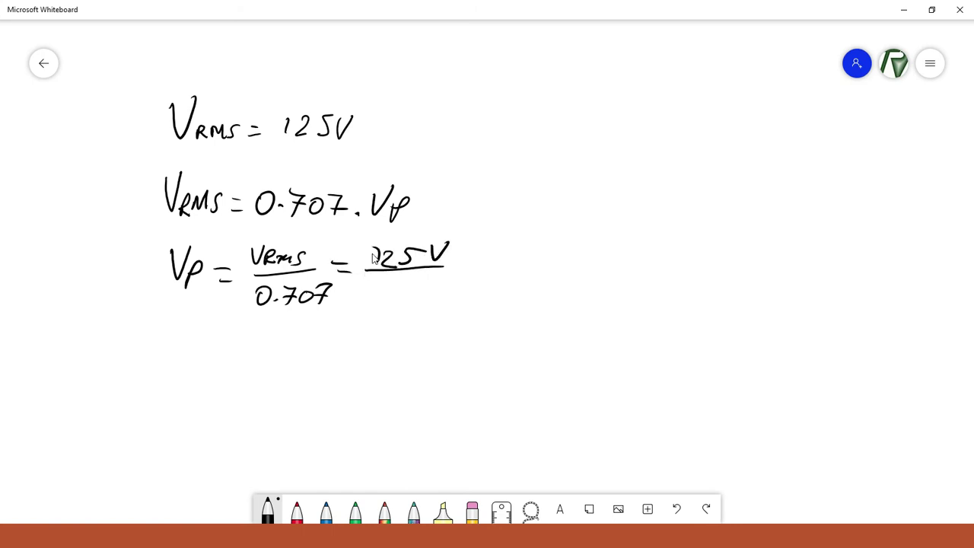
{"action": "mouse_move", "coordinate": [375, 248]}
{"action": "left_mouse_down"}
{"action": "mouse_move", "coordinate": [371, 290]}
{"action": "mouse_move", "coordinate": [402, 298]}
{"action": "mouse_move", "coordinate": [420, 287]}
{"action": "left_mouse_up"}
{"action": "left_click_drag", "start_coordinate": [431, 283], "coordinate": [440, 300]}
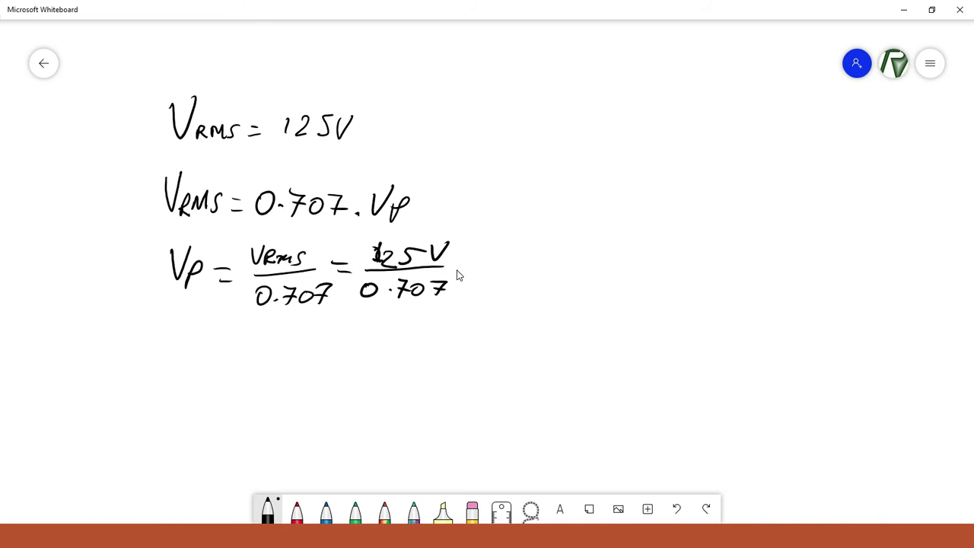
Open Calculator and place its window closer to the handwritten equations.
{"action": "key", "text": "super"}
{"action": "type", "text": "c"}
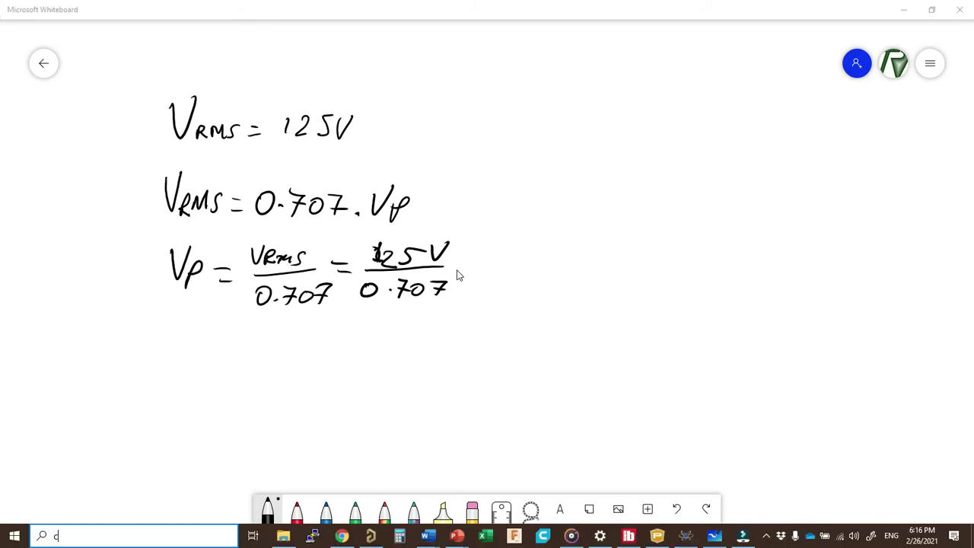
{"action": "type", "text": "a"}
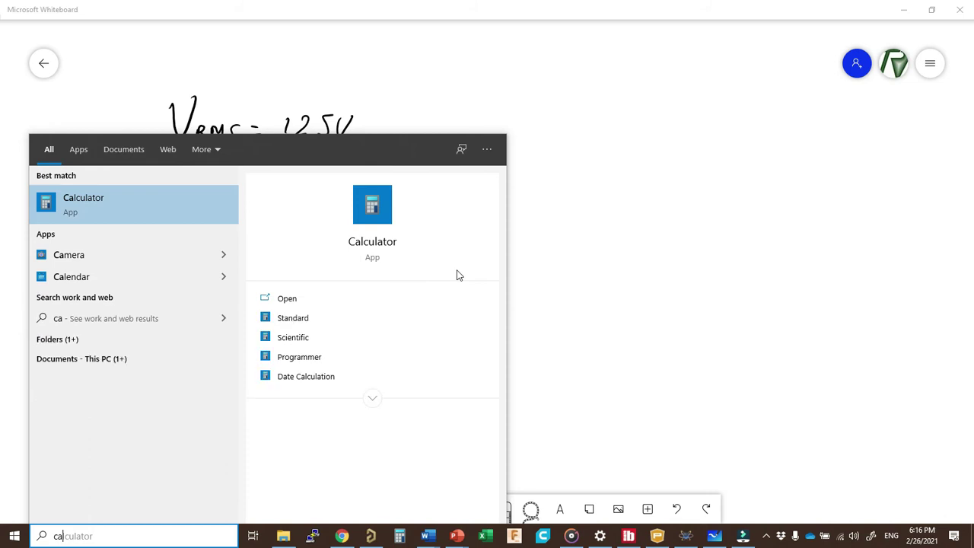
{"action": "key", "text": "Return"}
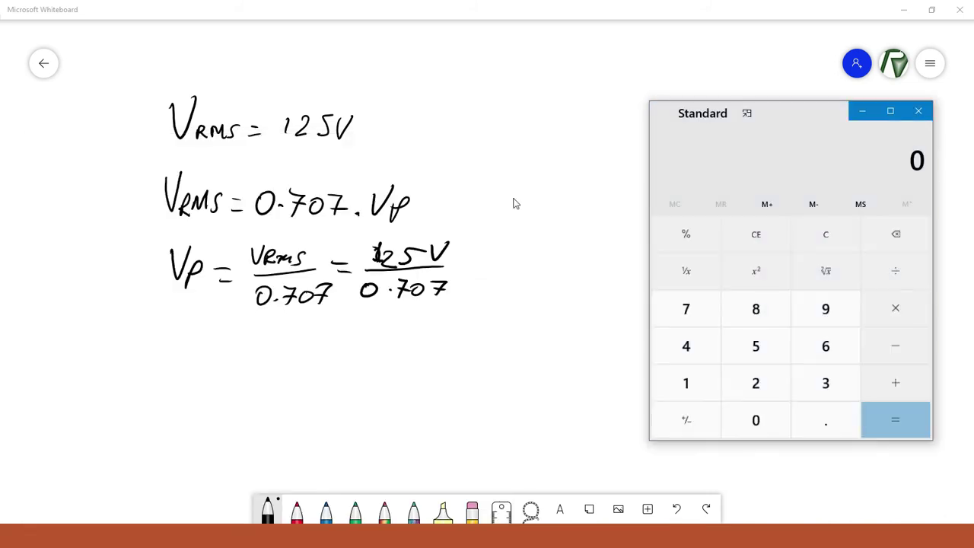
{"action": "left_click_drag", "start_coordinate": [791, 112], "coordinate": [640, 98]}
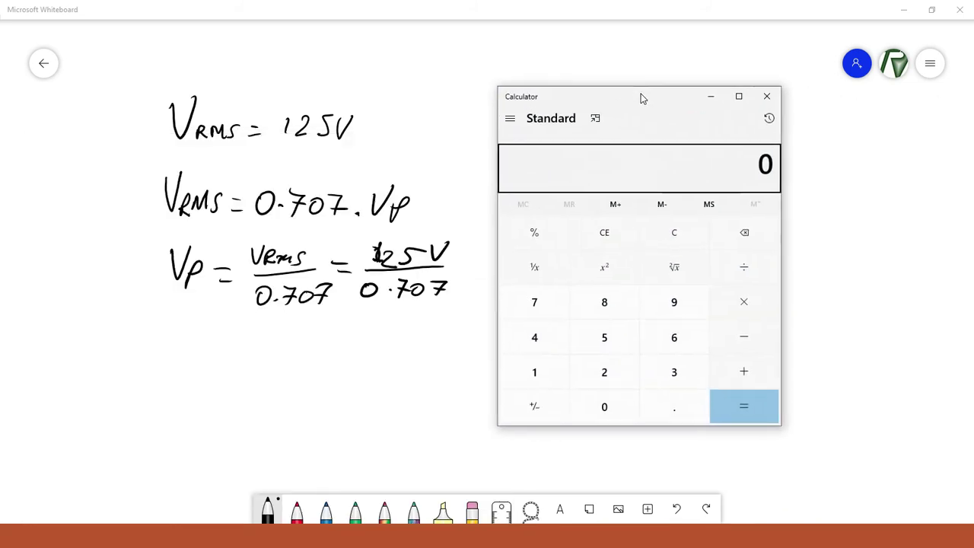
Calculate 125 ÷ 0.707 and multiply the result by 2.
{"action": "type", "text": "125"}
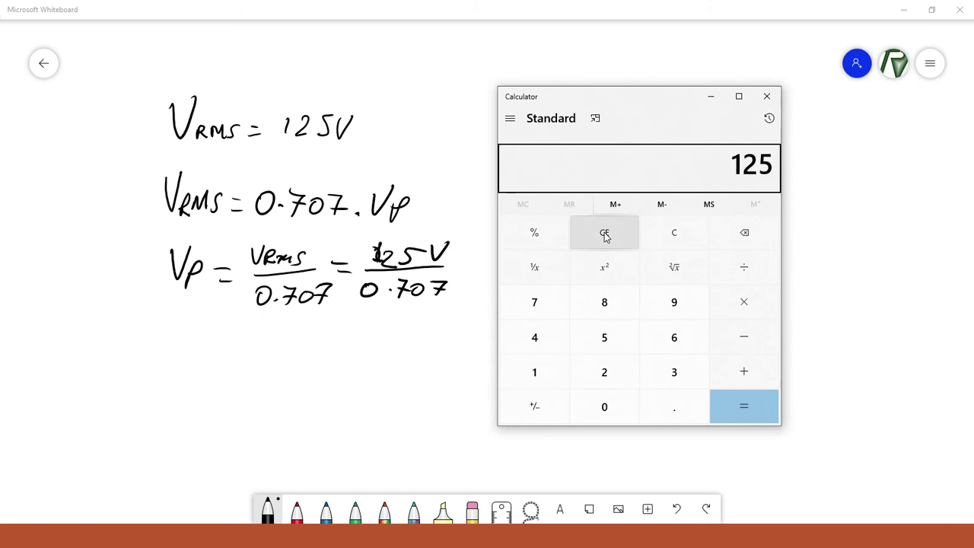
{"action": "type", "text": "0.707"}
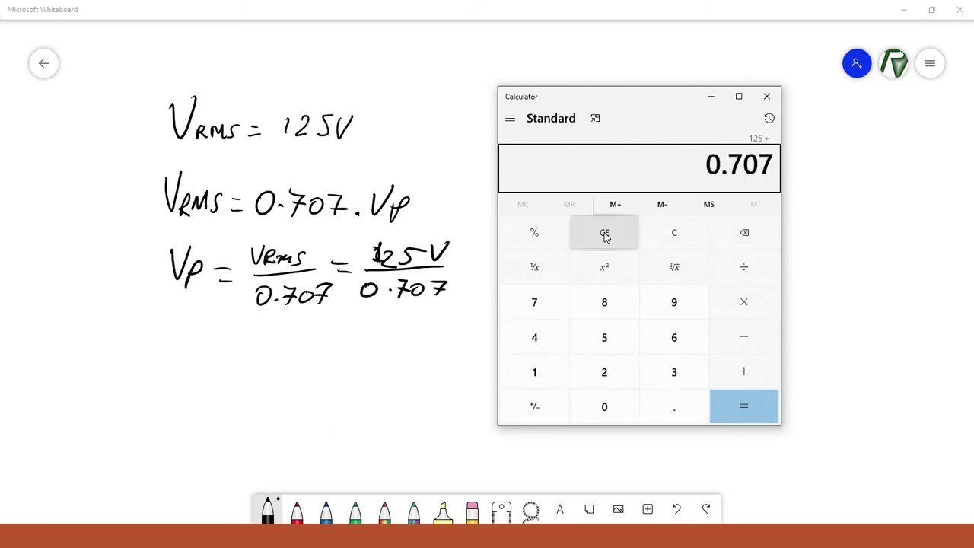
{"action": "key", "text": "Return"}
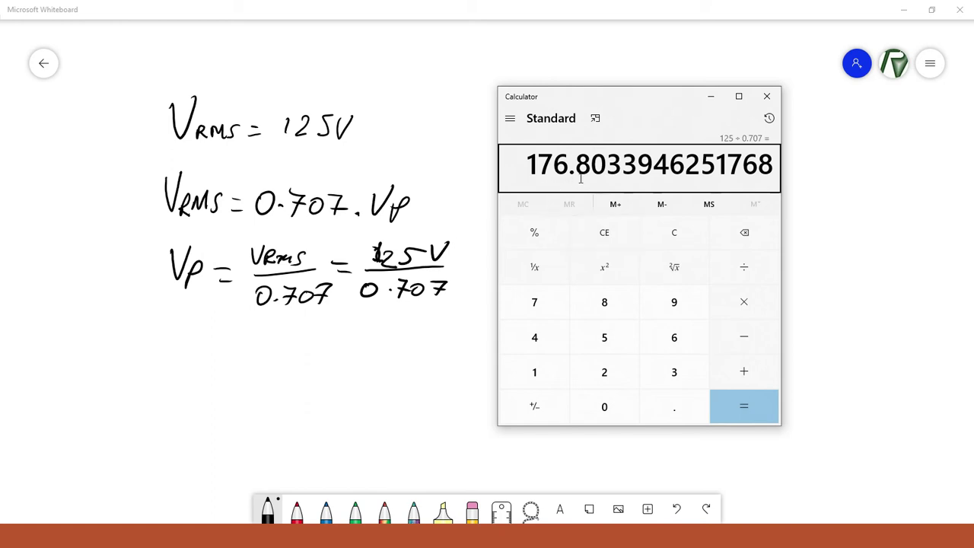
{"action": "key", "text": "asterisk"}
{"action": "key", "text": "2"}
{"action": "key", "text": "Return"}
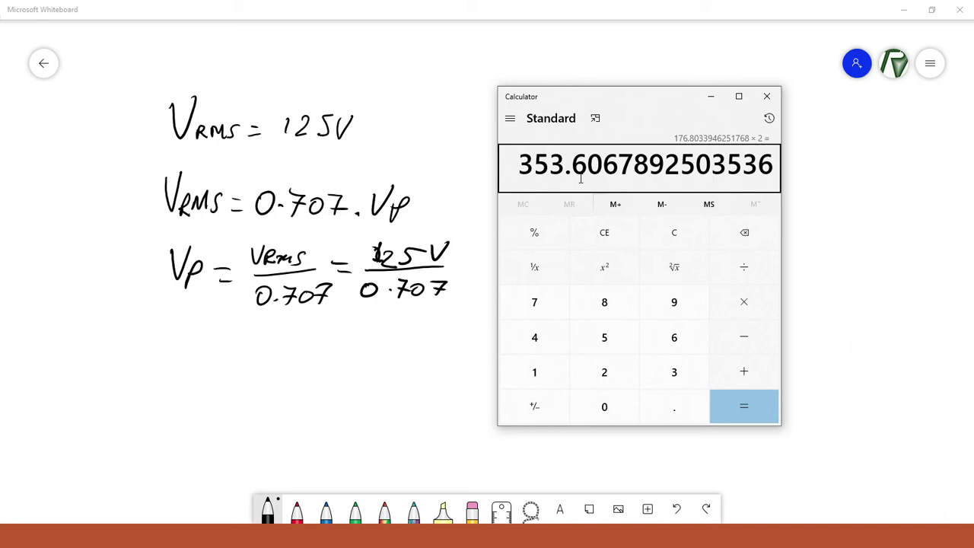
Switch to the Proteus schematic and add the generic resistor RES from the DEVICE library to the device list.
{"action": "key", "text": "alt+Tab"}
{"action": "key", "text": "alt+Tab"}
{"action": "key", "text": "alt+Tab"}
{"action": "key", "text": "alt+Tab"}
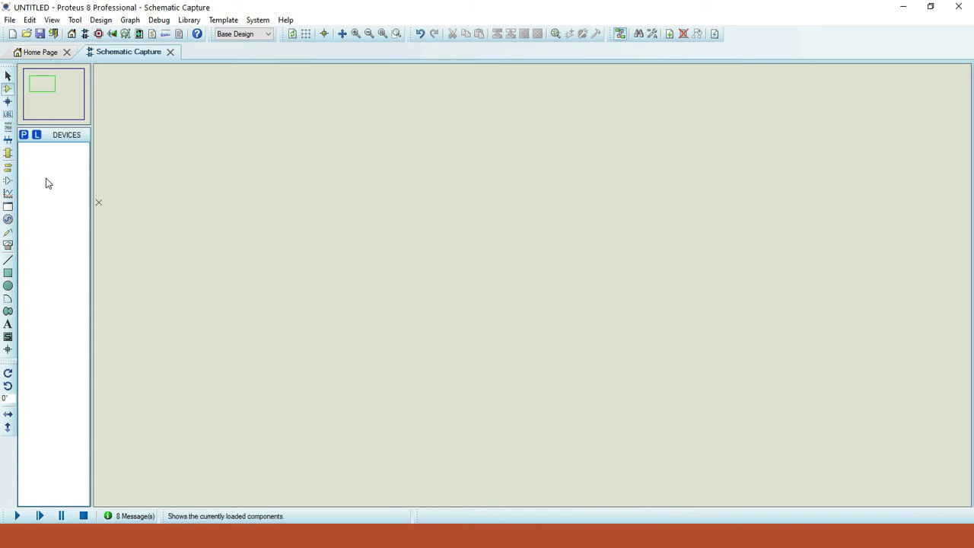
{"action": "double_click", "coordinate": [63, 183]}
{"action": "type", "text": "res"}
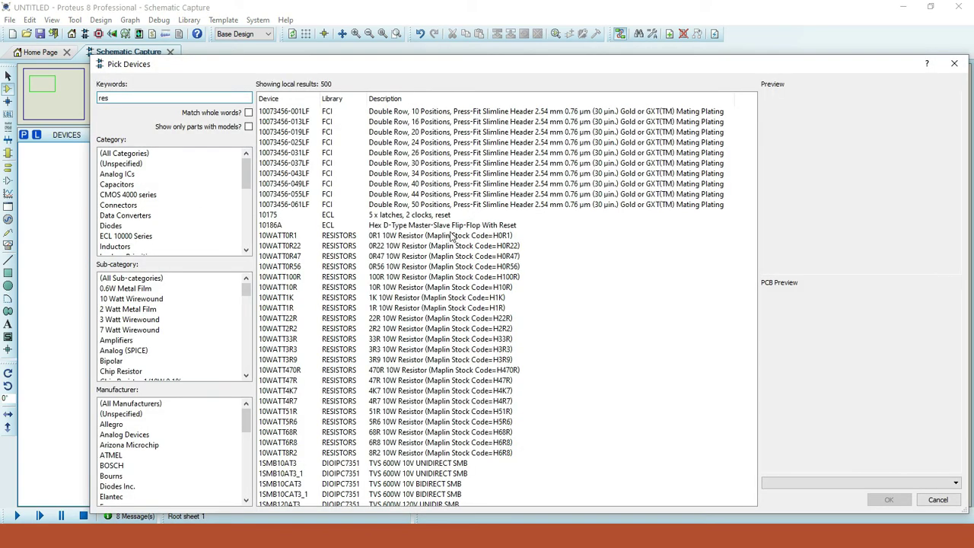
{"action": "scroll", "coordinate": [446, 251], "scroll_direction": "up", "scroll_amount": 1}
{"action": "scroll", "coordinate": [446, 230], "scroll_direction": "down", "scroll_amount": 7}
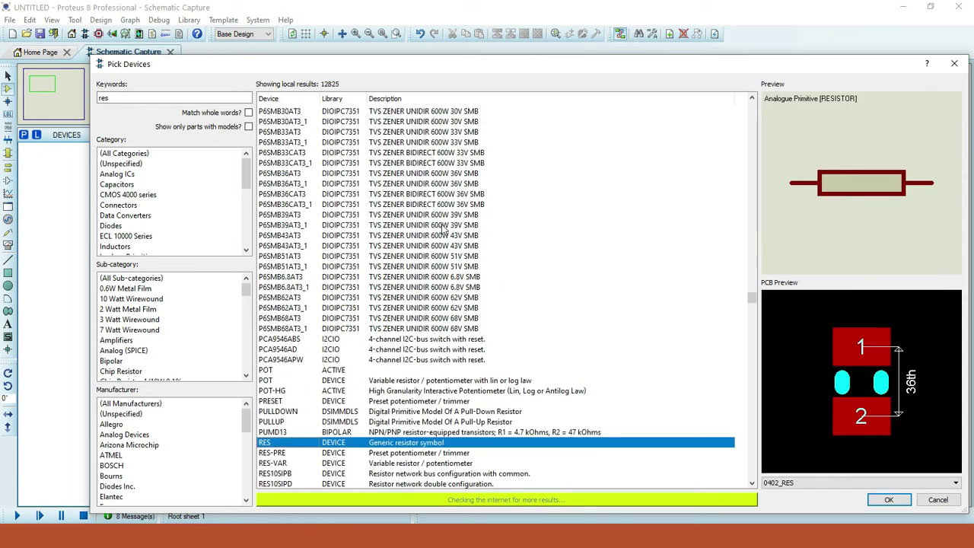
{"action": "double_click", "coordinate": [304, 290]}
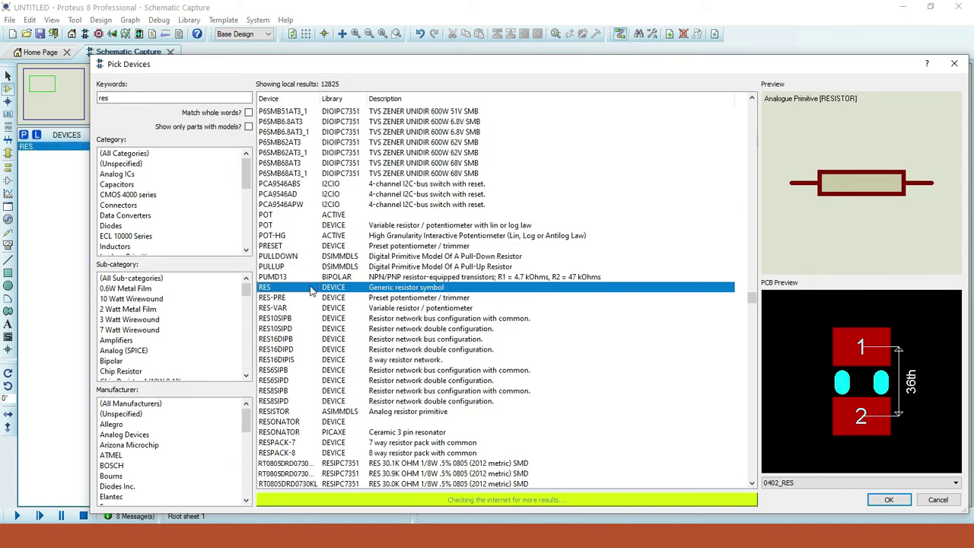
{"action": "key", "text": "Return"}
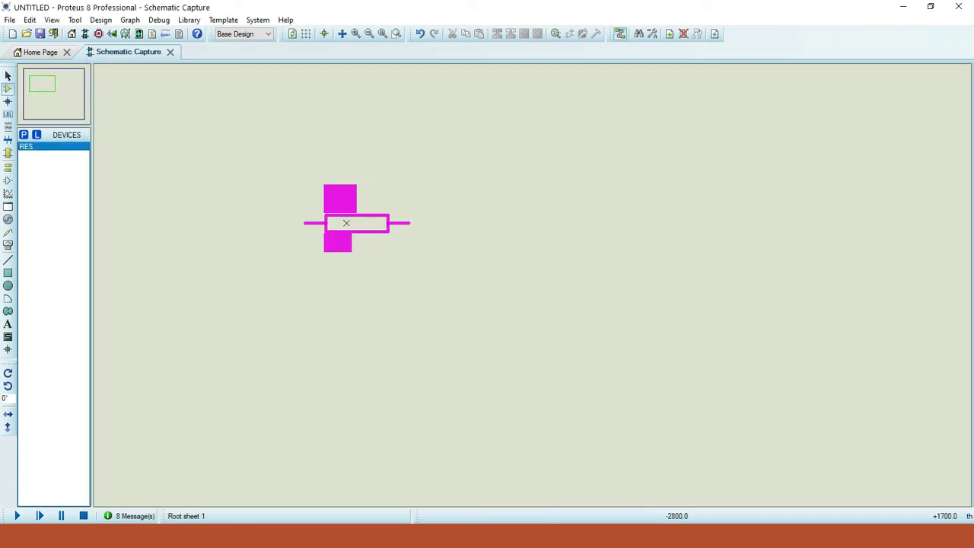
Place the resistor rotated to vertical on the schematic and set its value to 100.
{"action": "key", "text": "KP_Add"}
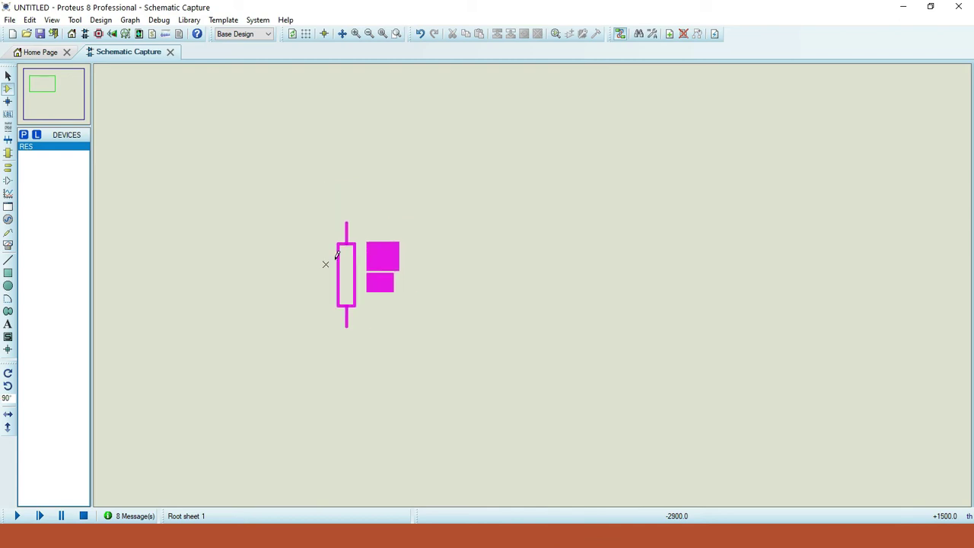
{"action": "left_click", "coordinate": [325, 264]}
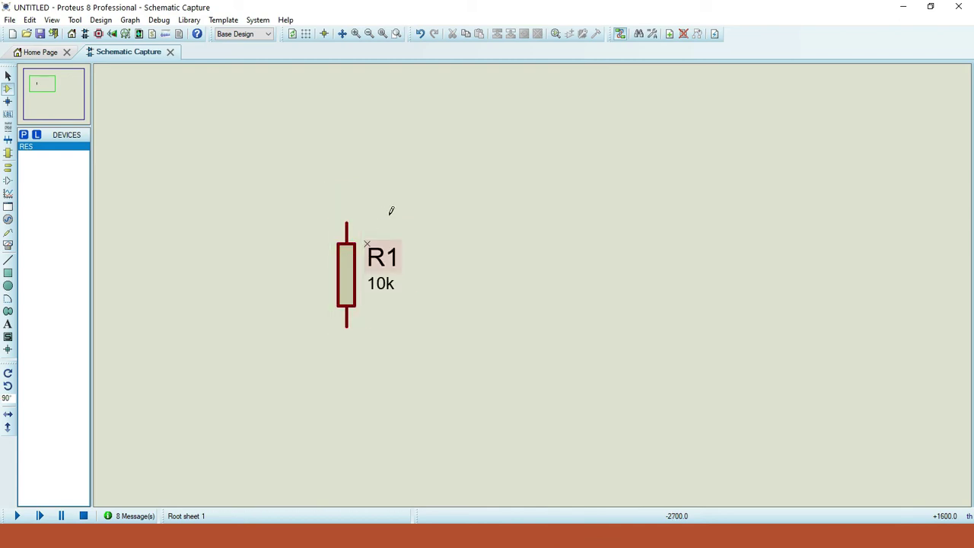
{"action": "double_click", "coordinate": [381, 283]}
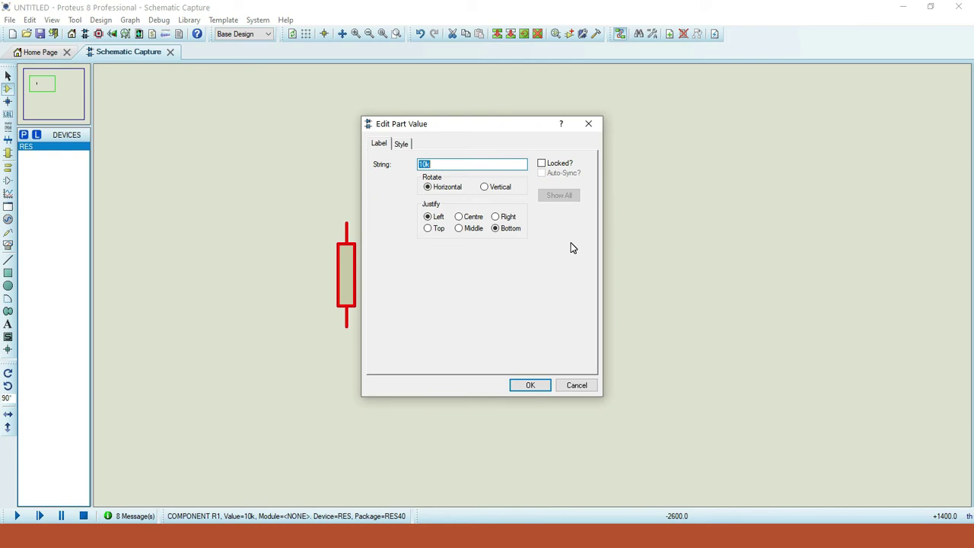
{"action": "type", "text": "1"}
{"action": "key", "text": "Return"}
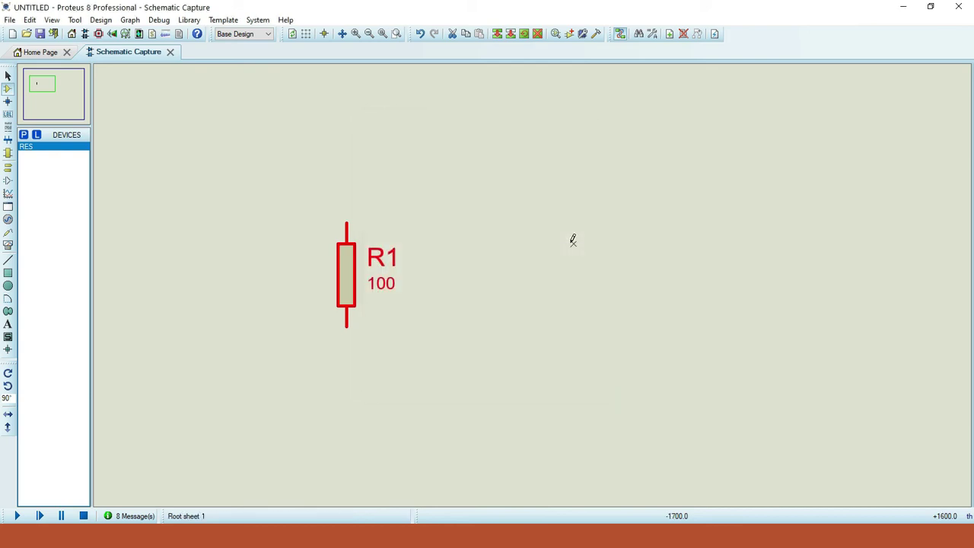
Place a ground terminal below the resistor and wire it to the resistor's lower pin.
{"action": "left_click", "coordinate": [8, 167]}
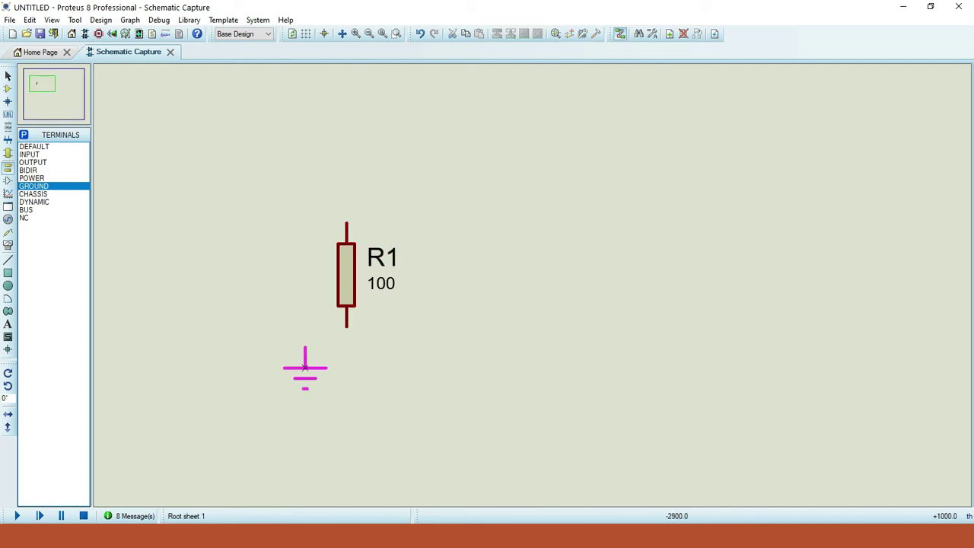
{"action": "left_click", "coordinate": [346, 368]}
{"action": "left_click", "coordinate": [346, 348]}
{"action": "left_click", "coordinate": [347, 326]}
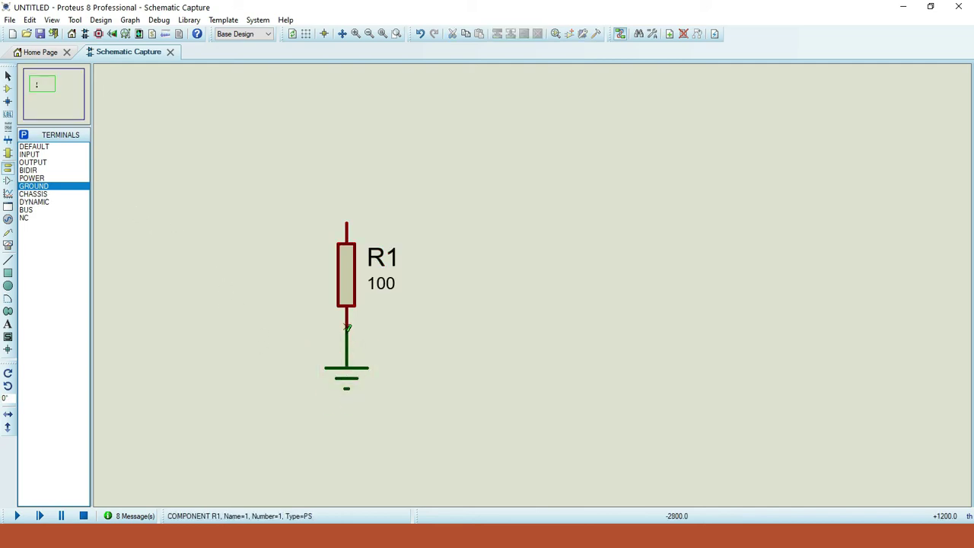
Place a SINE generator above the resistor and wire it to the resistor's upper pin.
{"action": "left_click", "coordinate": [7, 220]}
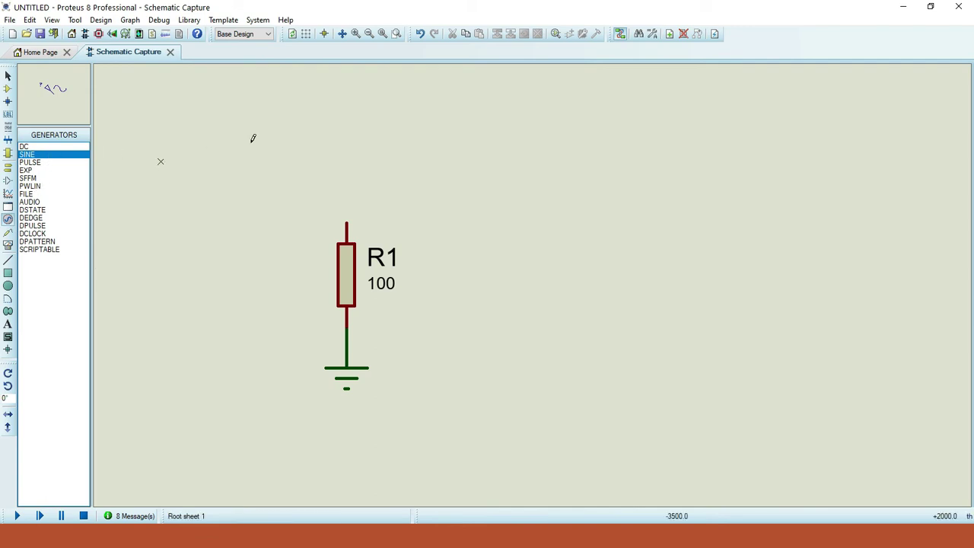
{"action": "left_click", "coordinate": [346, 160]}
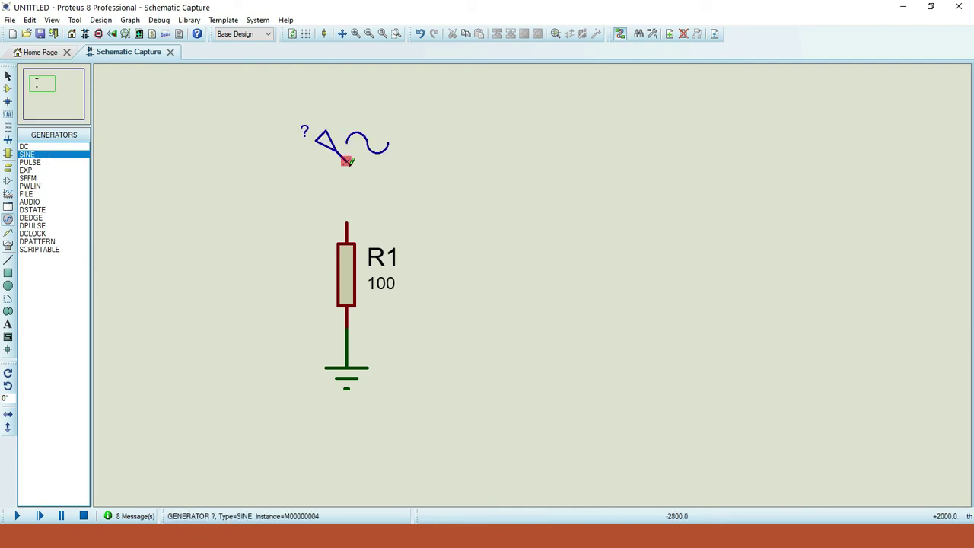
{"action": "left_click", "coordinate": [346, 161]}
{"action": "left_click", "coordinate": [346, 223]}
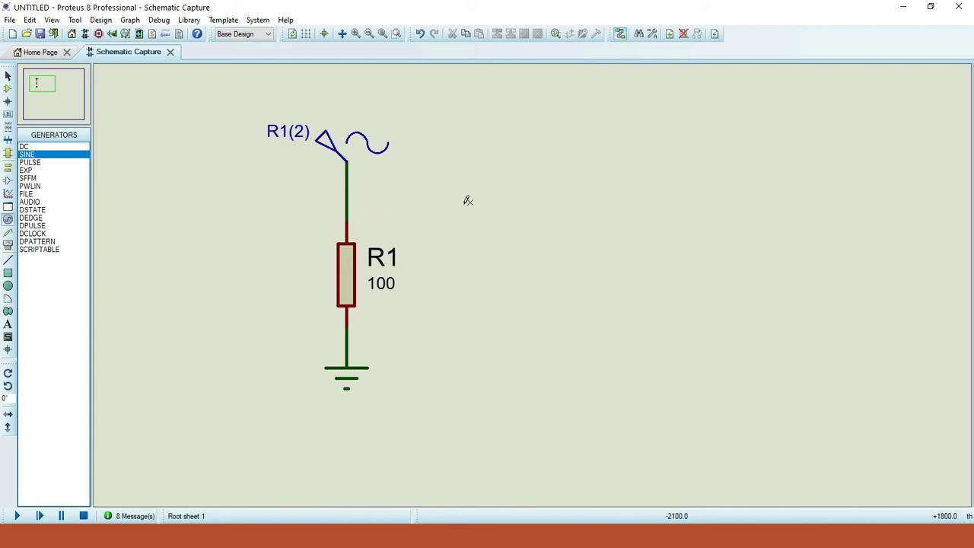
Define the sine generator's amplitude as RMS with a value of 125 volts.
{"action": "double_click", "coordinate": [325, 144]}
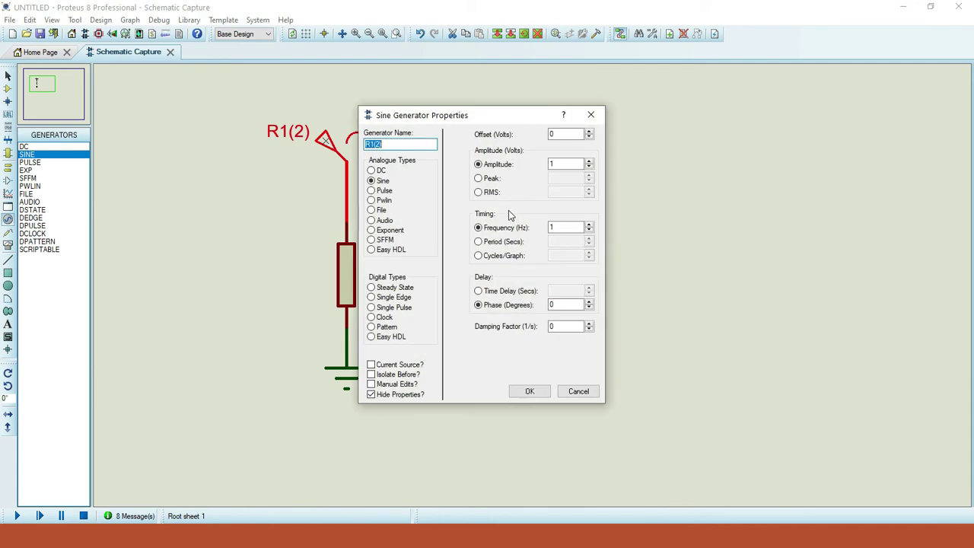
{"action": "left_click", "coordinate": [484, 193]}
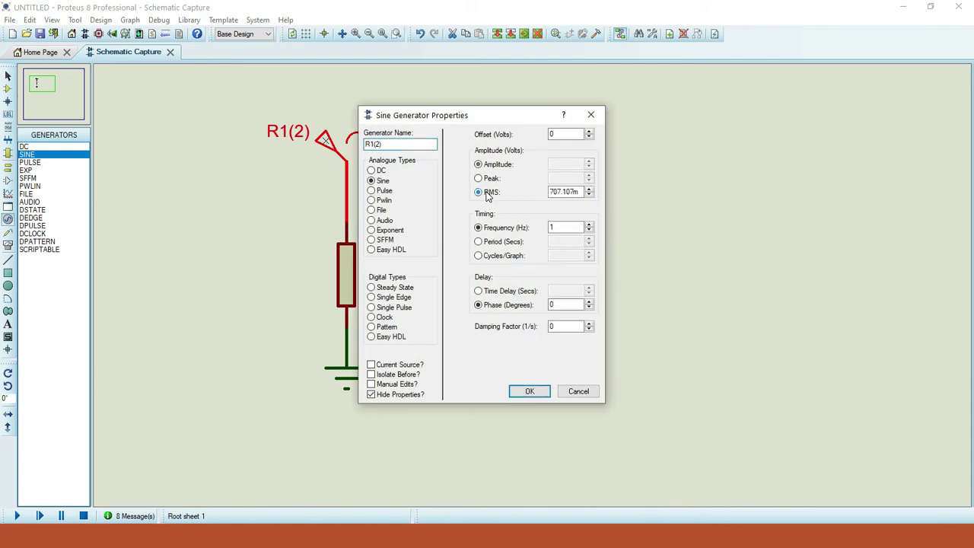
{"action": "double_click", "coordinate": [561, 193]}
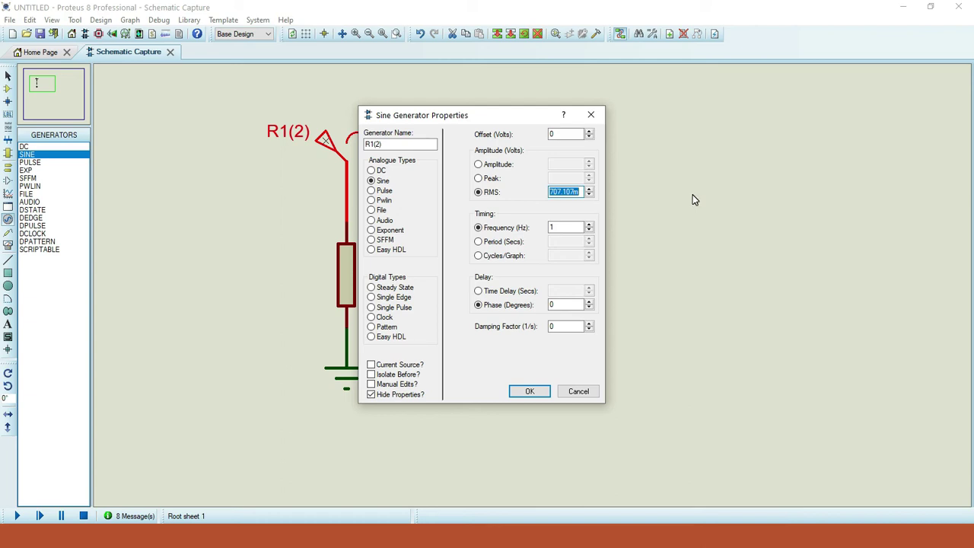
{"action": "type", "text": "125"}
{"action": "left_click", "coordinate": [523, 390]}
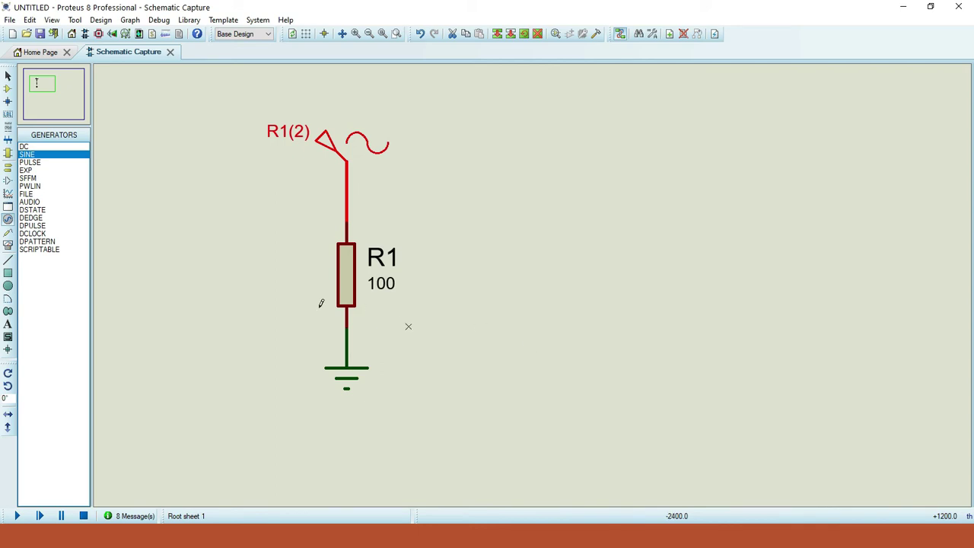
Place a DC voltmeter on the schematic beside resistor R1.
{"action": "left_click", "coordinate": [12, 247]}
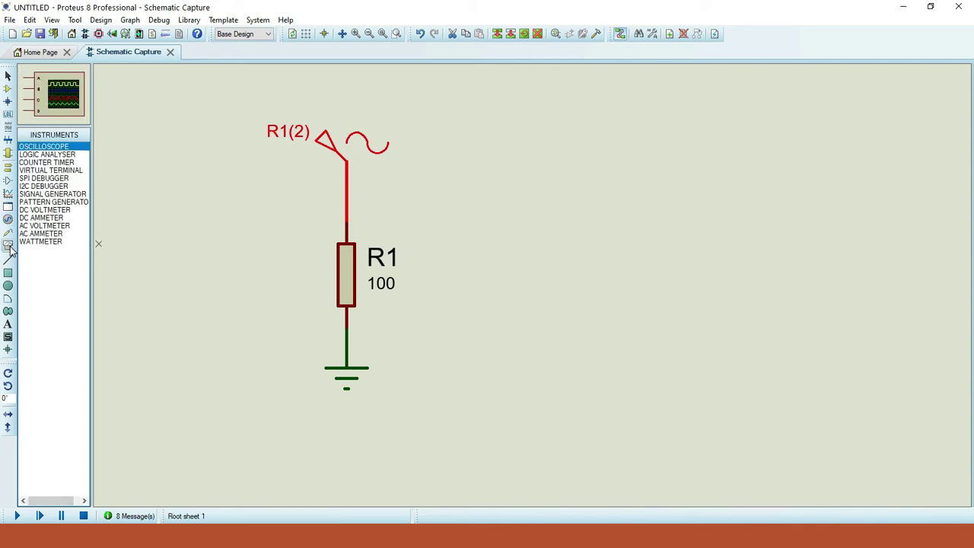
{"action": "left_click", "coordinate": [43, 210]}
{"action": "left_click", "coordinate": [470, 287]}
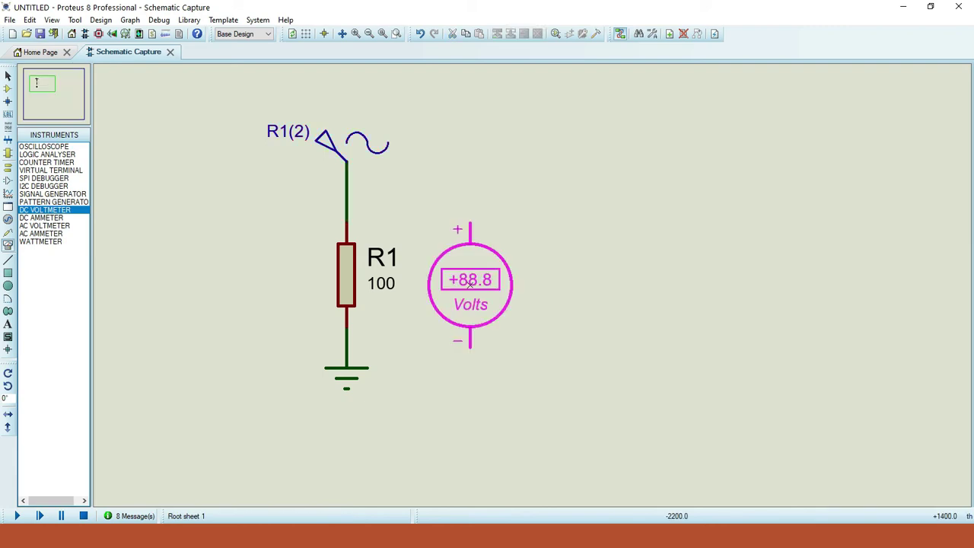
{"action": "left_click", "coordinate": [470, 287]}
Move the voltmeter up slightly and wire its negative pin to the wire between the resistor and ground.
{"action": "left_click", "coordinate": [471, 344]}
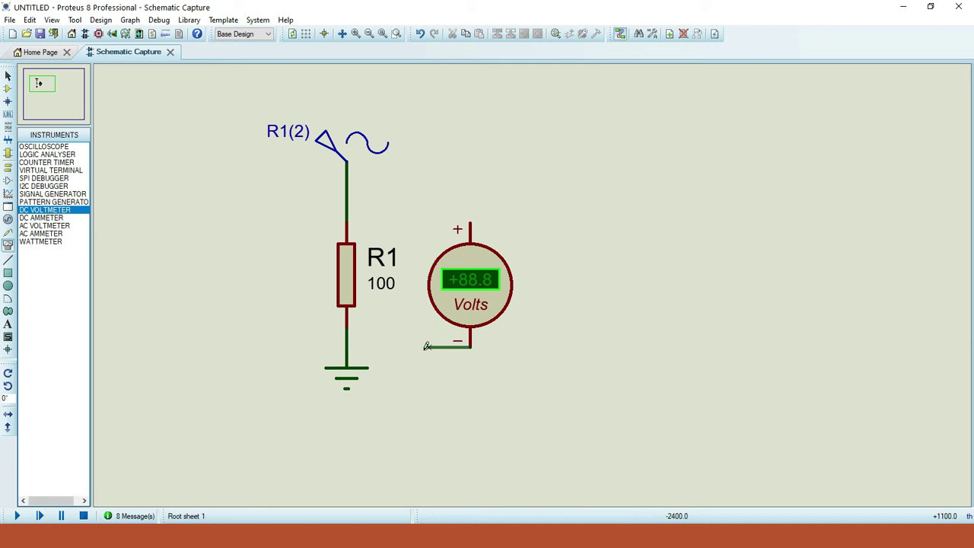
{"action": "key", "text": "Escape"}
{"action": "left_click", "coordinate": [474, 298]}
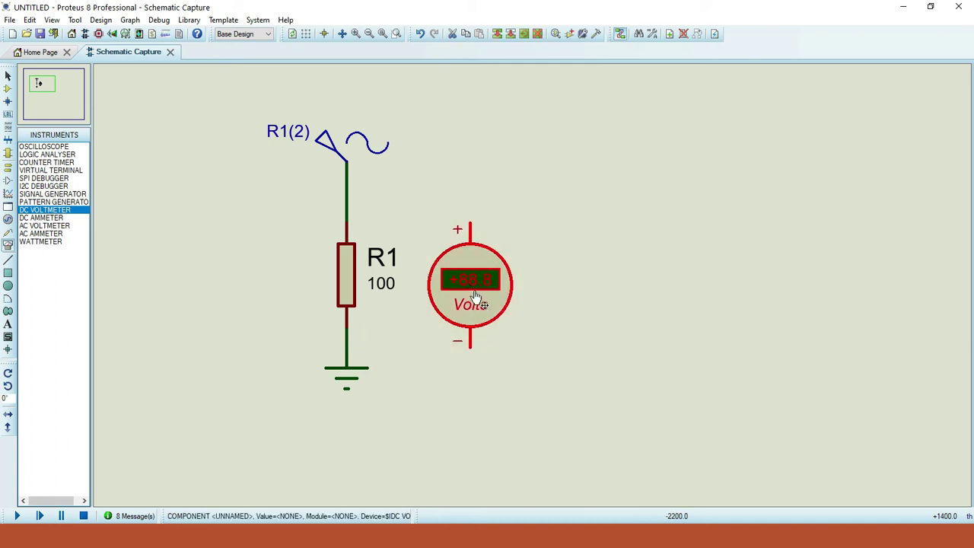
{"action": "left_click_drag", "start_coordinate": [474, 277], "coordinate": [475, 255]}
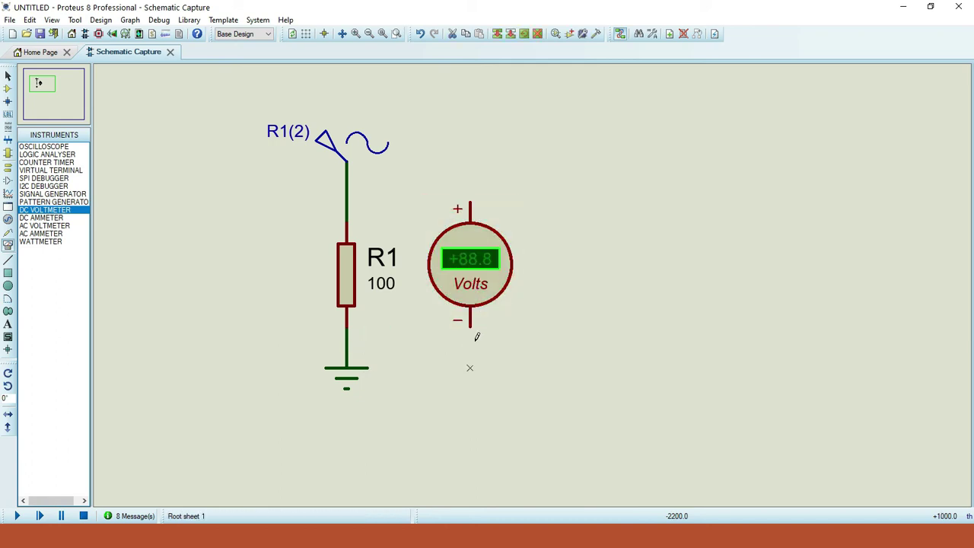
{"action": "left_click", "coordinate": [471, 326]}
{"action": "left_click", "coordinate": [346, 347]}
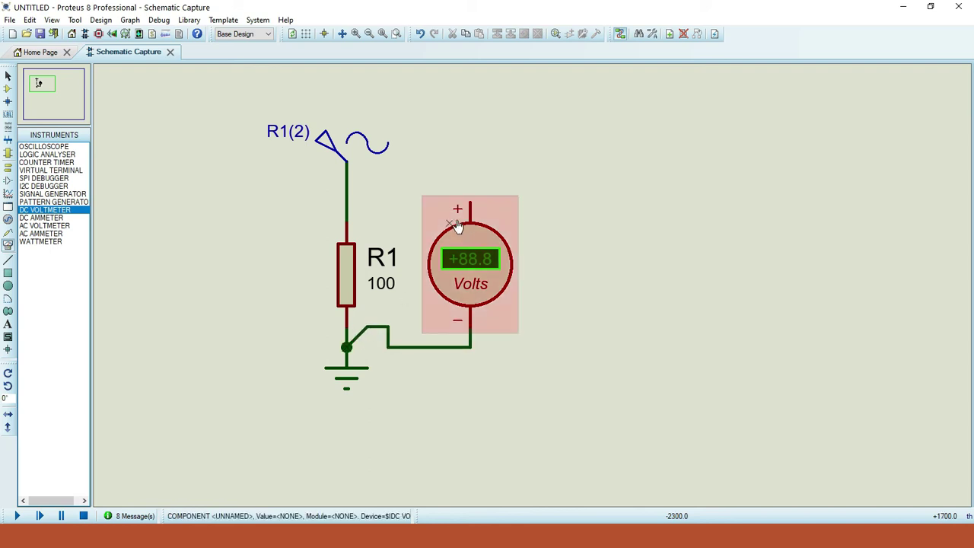
Wire the DC voltmeter's positive pin to the wire above R1, run the simulation and stop it.
{"action": "left_click", "coordinate": [470, 202]}
{"action": "left_click", "coordinate": [346, 203]}
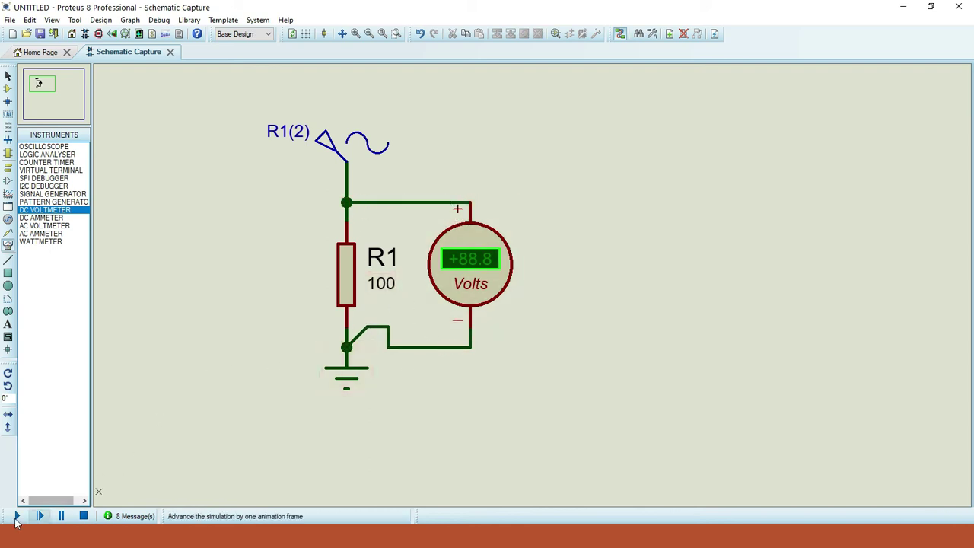
{"action": "left_click", "coordinate": [16, 517]}
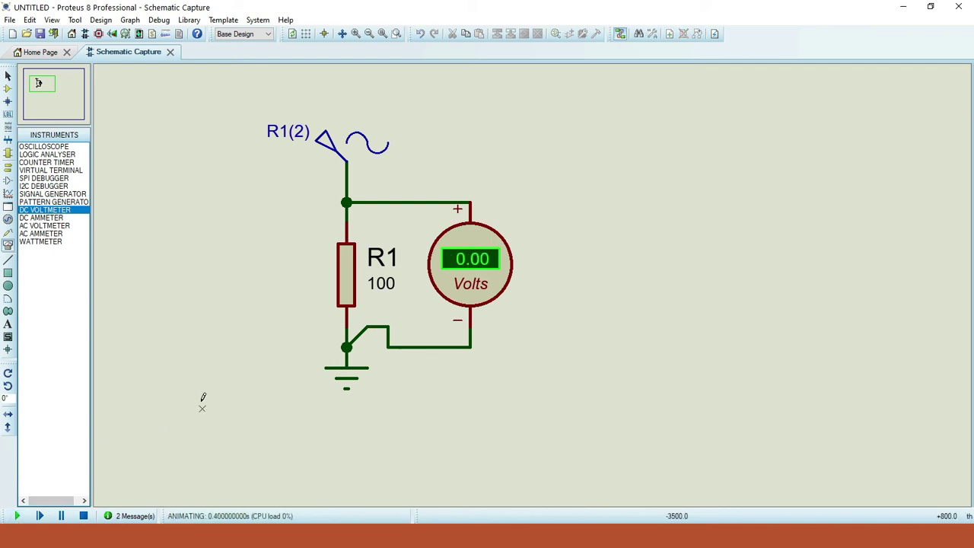
{"action": "left_click", "coordinate": [83, 516]}
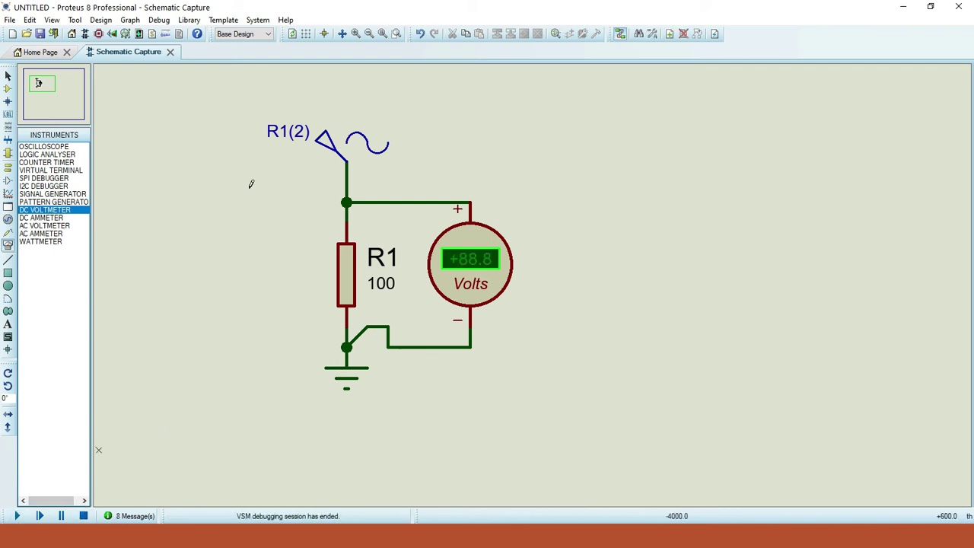
Review the sine generator's RMS amplitude setting and close its properties unchanged.
{"action": "double_click", "coordinate": [328, 141]}
{"action": "left_click", "coordinate": [573, 192]}
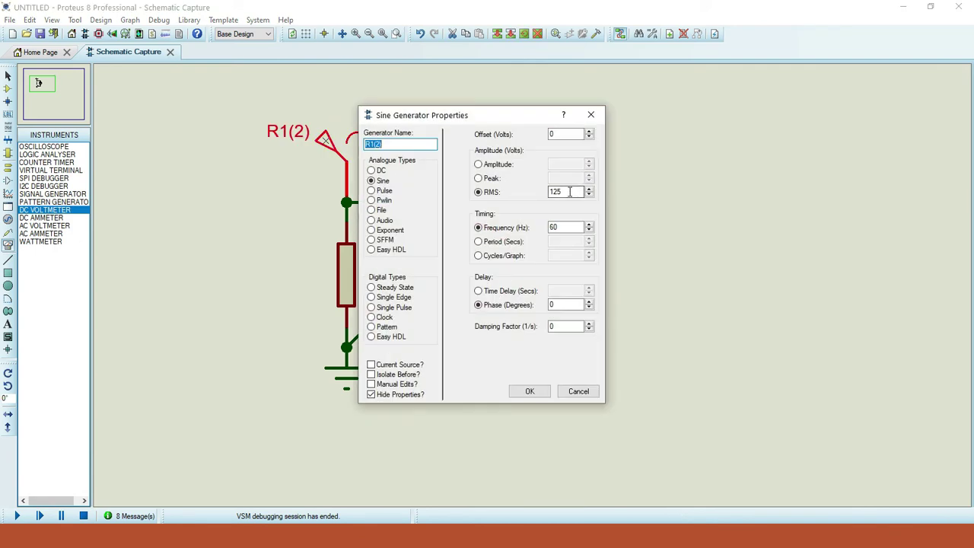
{"action": "left_click", "coordinate": [529, 391]}
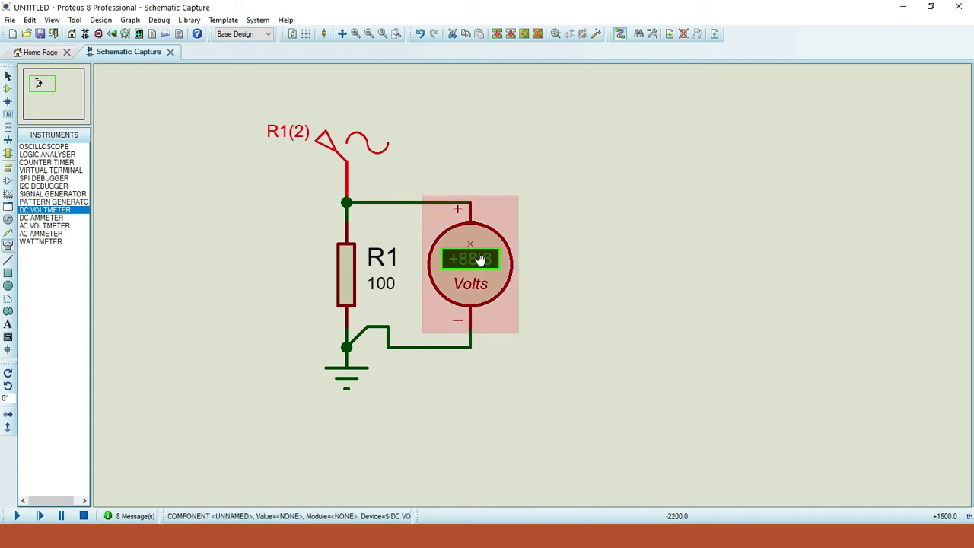
Replace the DC voltmeter beside resistor R1 with an AC voltmeter.
{"action": "right_click", "coordinate": [479, 261]}
{"action": "left_click", "coordinate": [533, 226]}
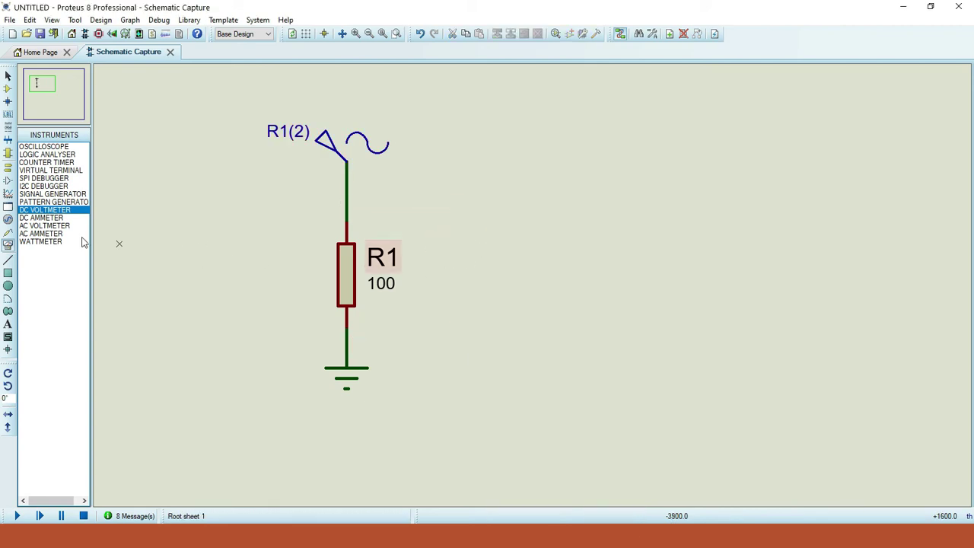
{"action": "left_click", "coordinate": [46, 227]}
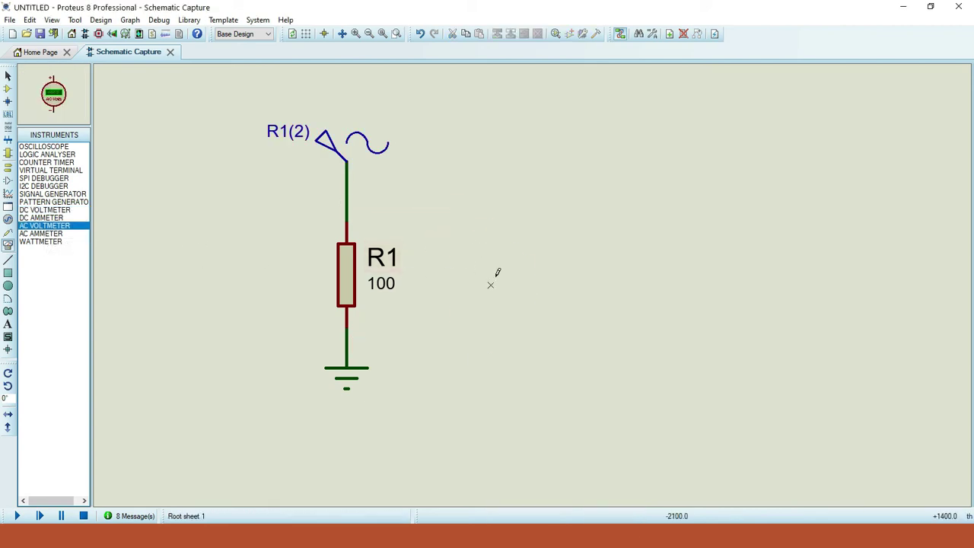
{"action": "left_click", "coordinate": [471, 261]}
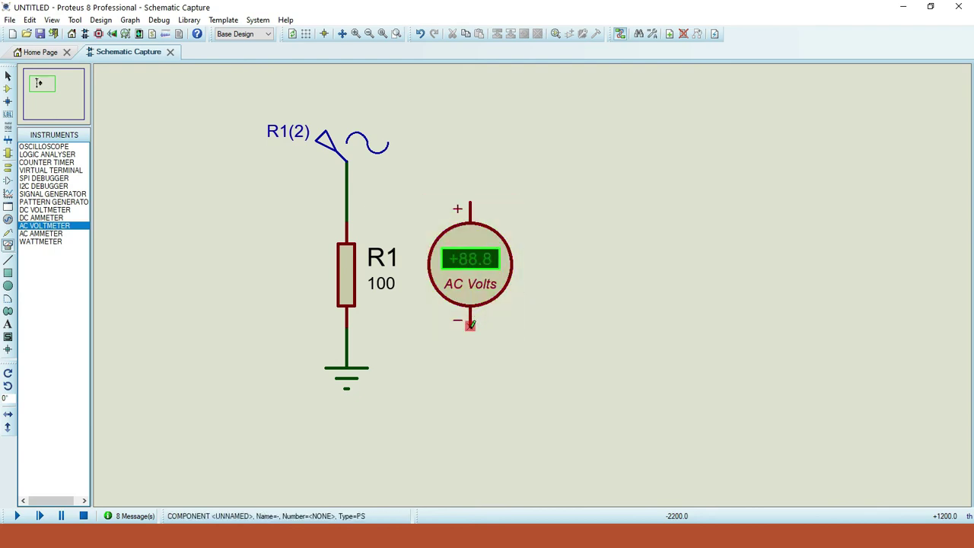
Wire the AC voltmeter's negative and positive pins across resistor R1, run the simulation and stop it.
{"action": "left_click", "coordinate": [347, 326]}
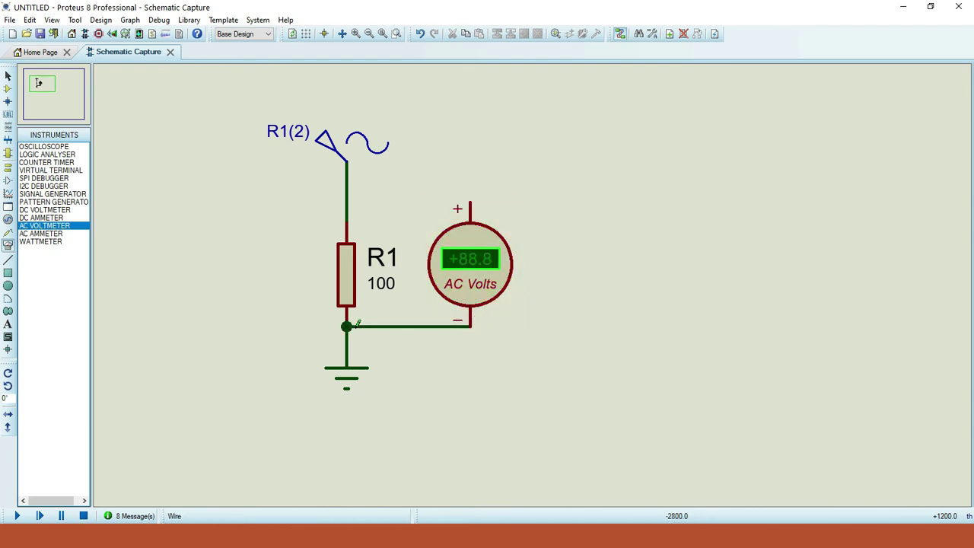
{"action": "left_click", "coordinate": [469, 203]}
{"action": "left_click", "coordinate": [346, 202]}
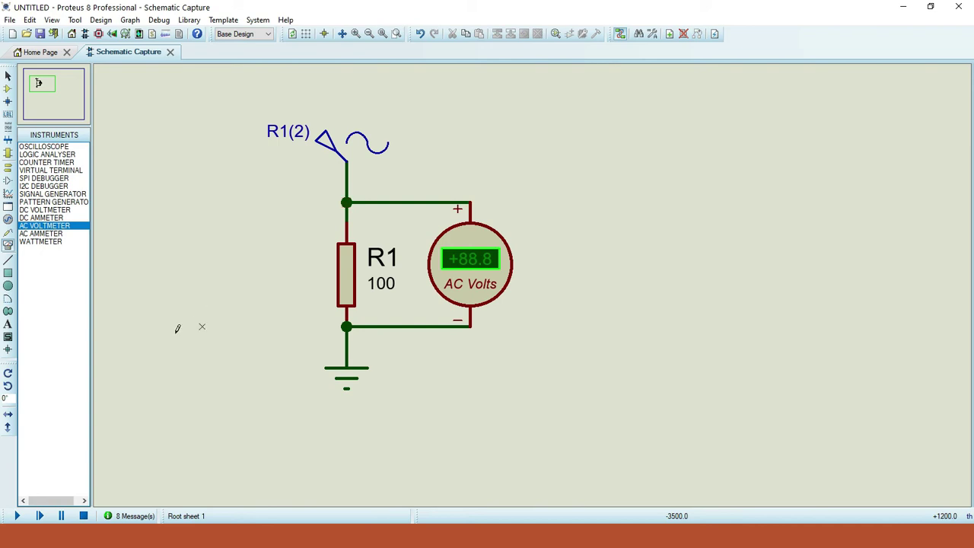
{"action": "left_click", "coordinate": [16, 516]}
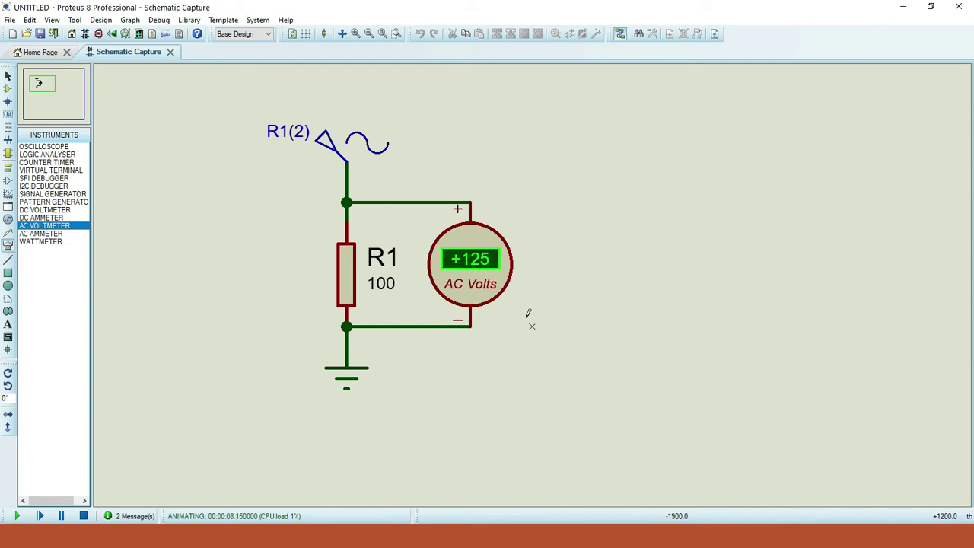
{"action": "left_click", "coordinate": [83, 516]}
Define the sine generator's voltage as Amplitude with a value of 125 volts and run the simulation.
{"action": "left_click", "coordinate": [325, 147]}
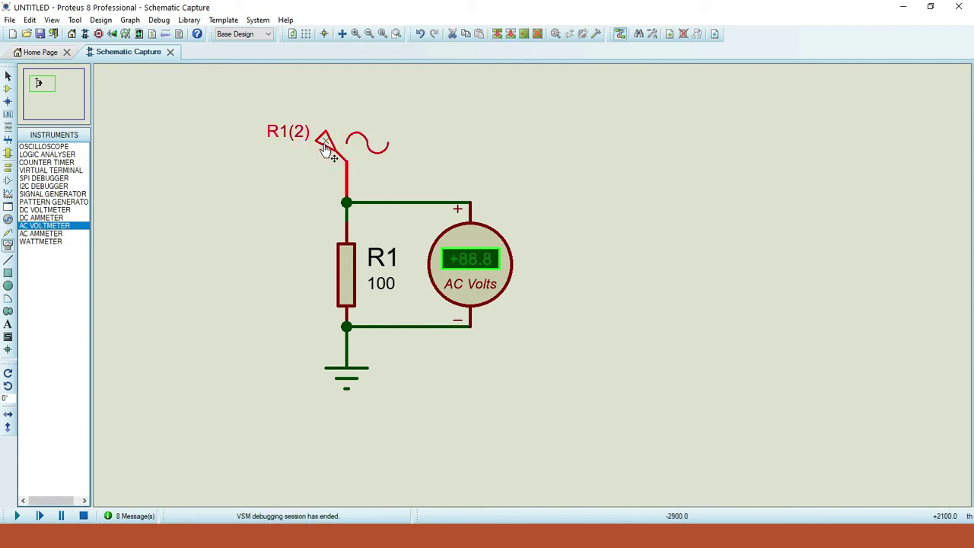
{"action": "left_click", "coordinate": [325, 148]}
{"action": "left_click_drag", "start_coordinate": [575, 192], "coordinate": [545, 191]}
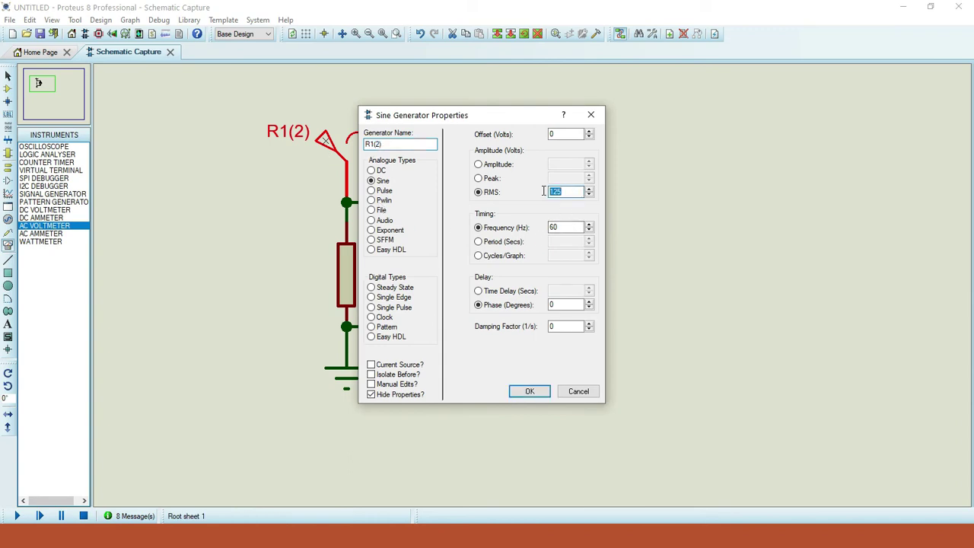
{"action": "left_click", "coordinate": [492, 167]}
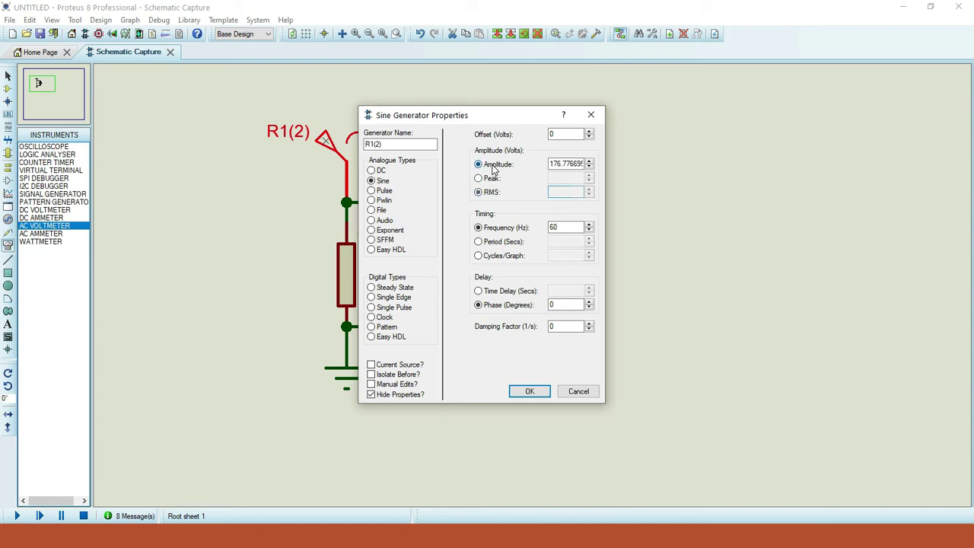
{"action": "left_click_drag", "start_coordinate": [553, 166], "coordinate": [563, 165]}
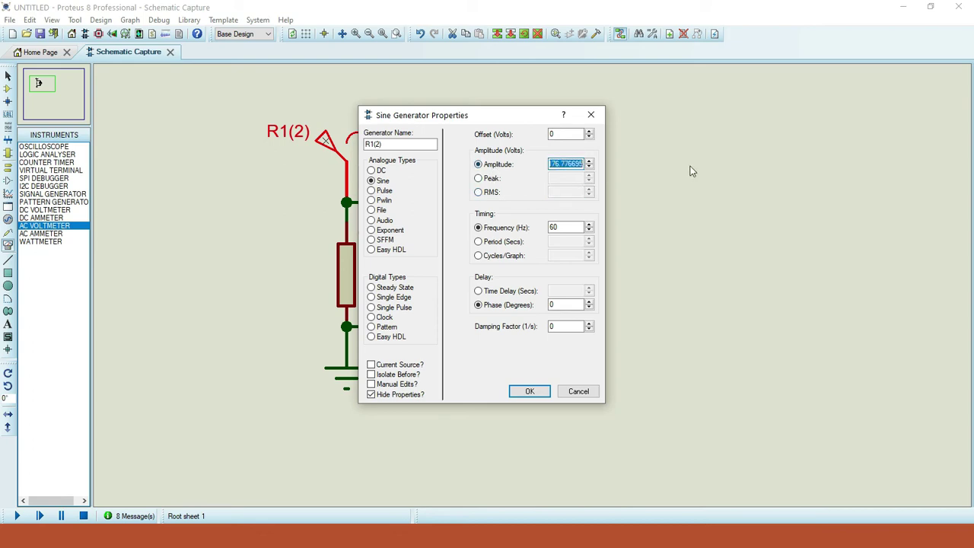
{"action": "type", "text": "125"}
{"action": "key", "text": "Return"}
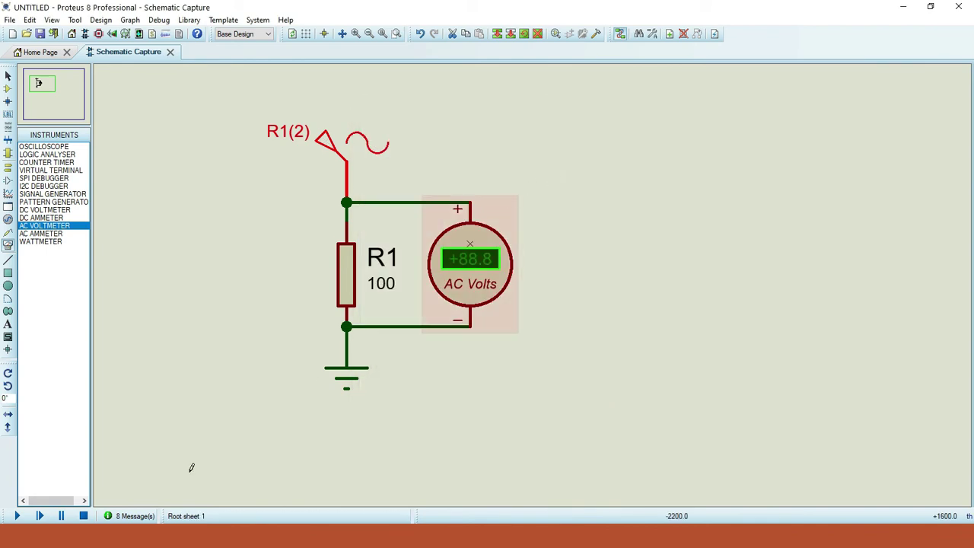
{"action": "left_click", "coordinate": [15, 516]}
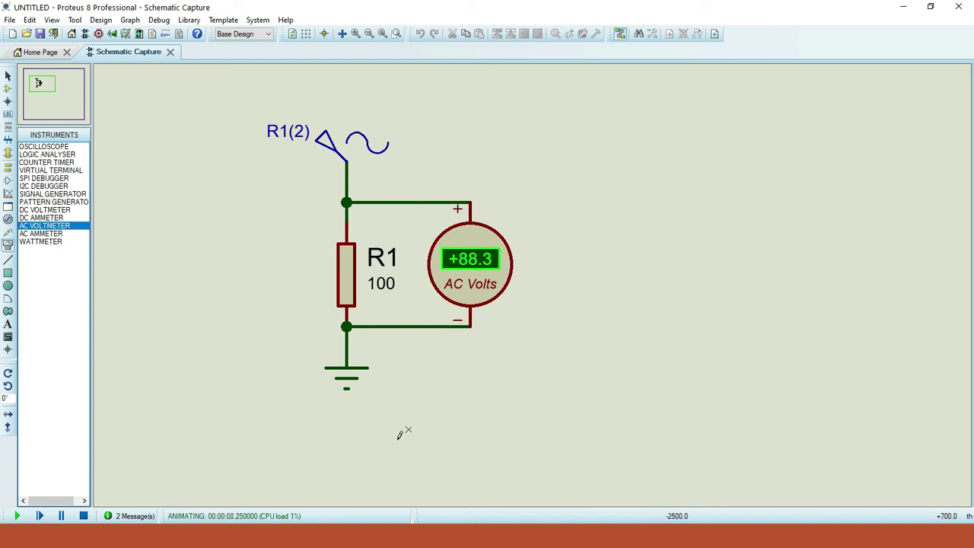
Switch to Calculator and multiply the 125 V amplitude by 0.707 to check the RMS value, and return to the schematic.
{"action": "key", "text": "alt+Tab"}
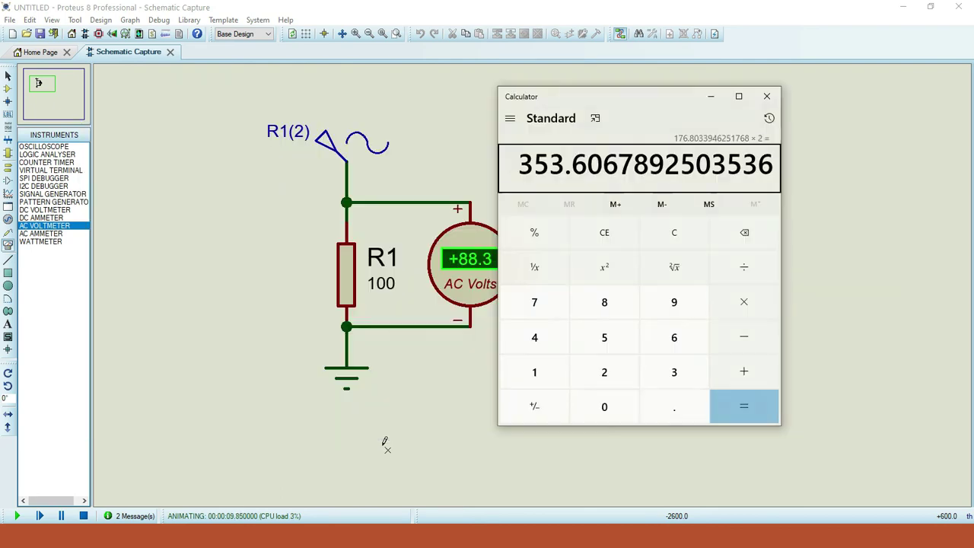
{"action": "left_click_drag", "start_coordinate": [639, 96], "coordinate": [685, 110]}
{"action": "key", "text": "Escape"}
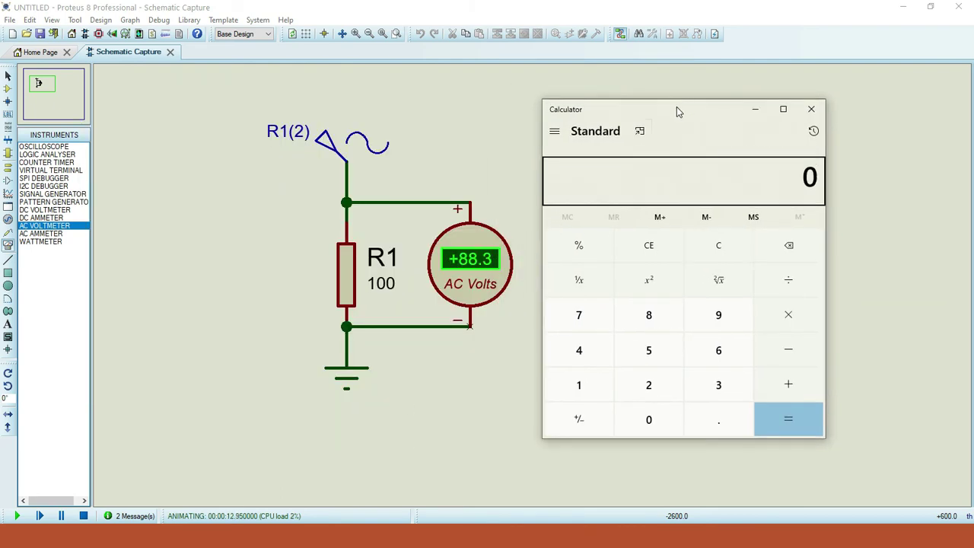
{"action": "type", "text": "125"}
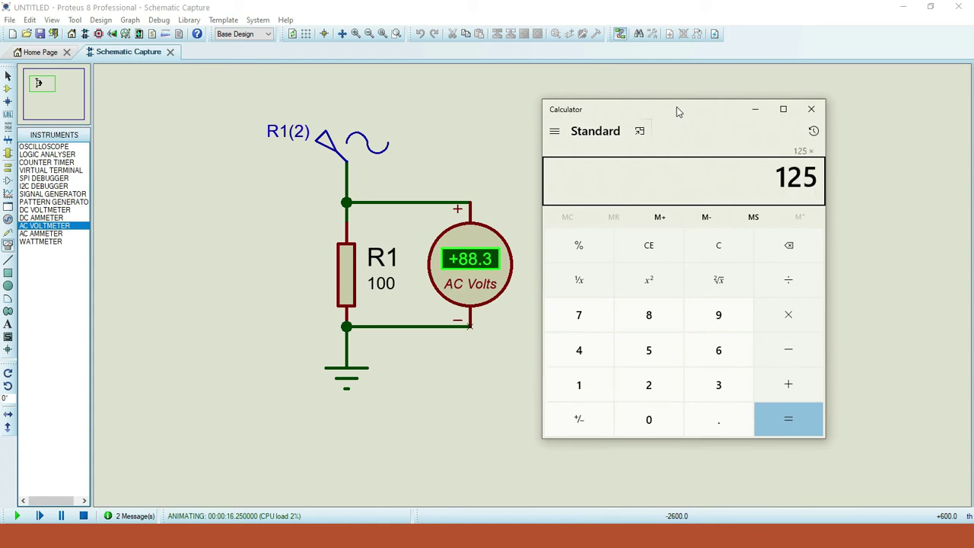
{"action": "type", "text": "*0.707"}
{"action": "key", "text": "Return"}
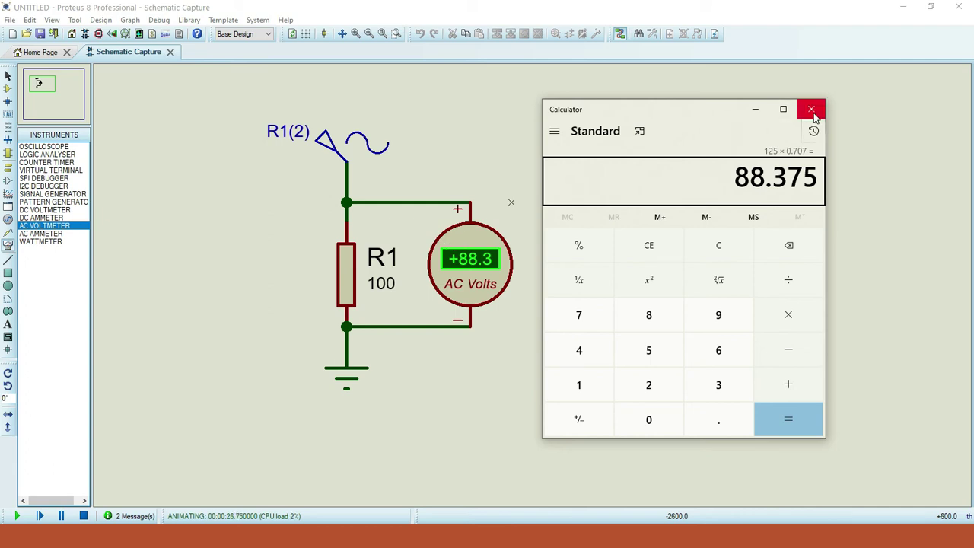
{"action": "left_click", "coordinate": [453, 121]}
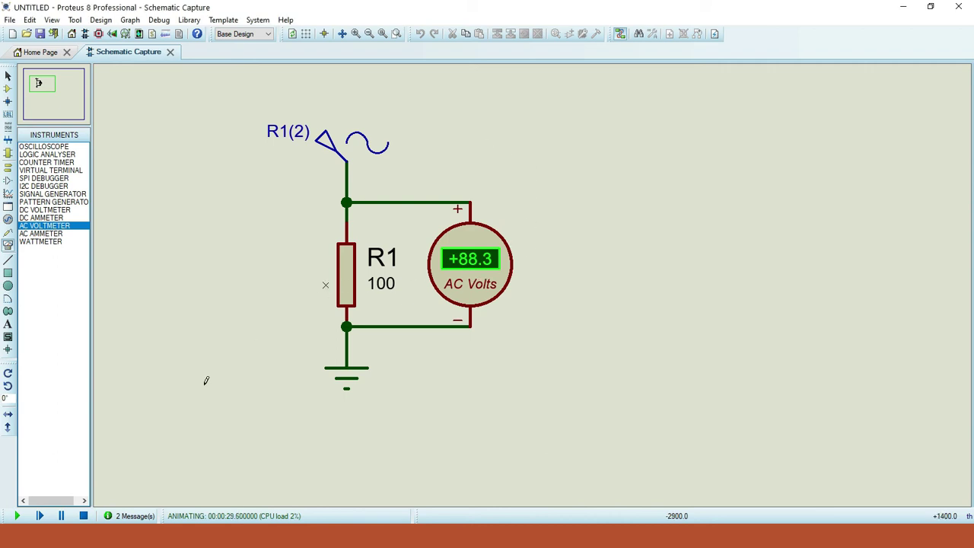
Stop the simulation and define the sine generator's amplitude as RMS with a value of 125 volts.
{"action": "left_click", "coordinate": [84, 516]}
{"action": "double_click", "coordinate": [326, 143]}
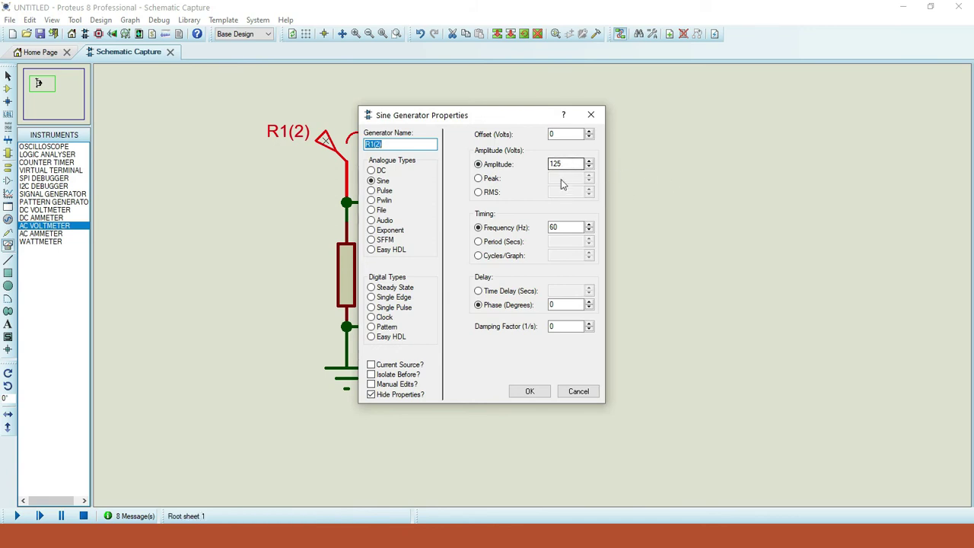
{"action": "left_click", "coordinate": [491, 193]}
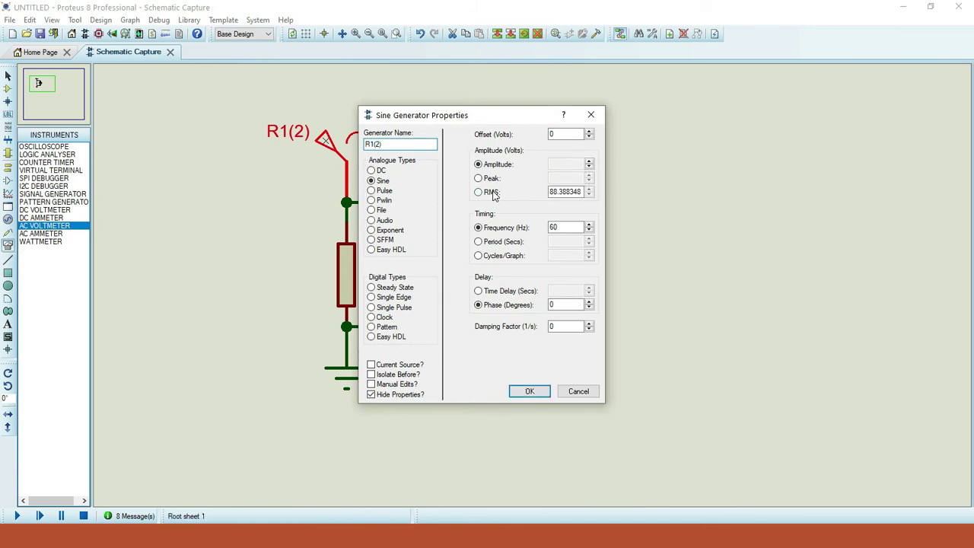
{"action": "double_click", "coordinate": [582, 192]}
{"action": "type", "text": "125"}
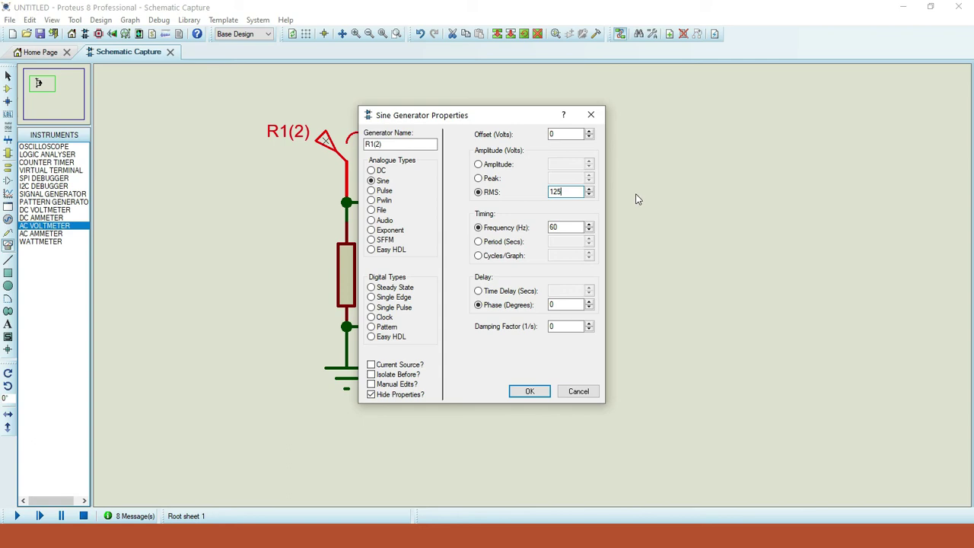
{"action": "key", "text": "Return"}
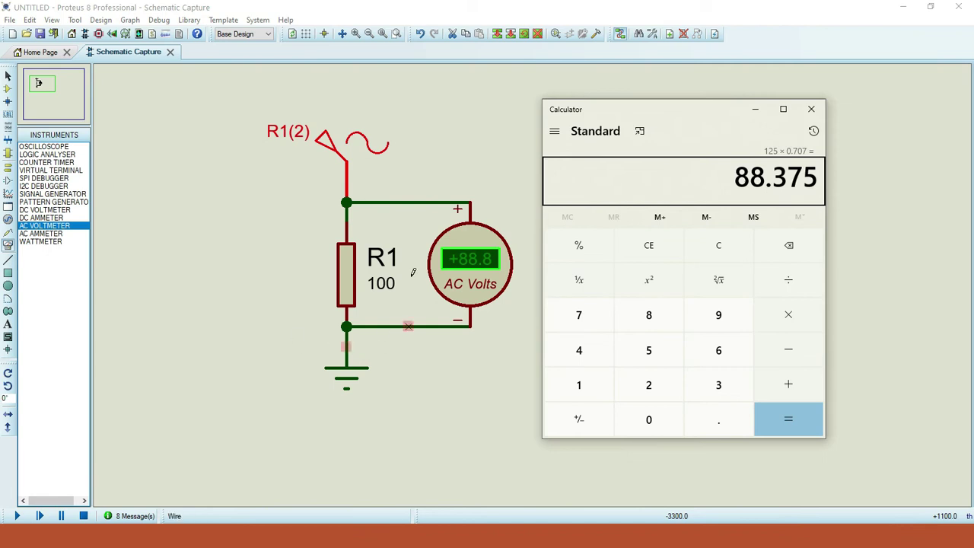
Clear the calculator and divide 125 by 0.707 to calculate the peak voltage.
{"action": "key", "text": "Escape"}
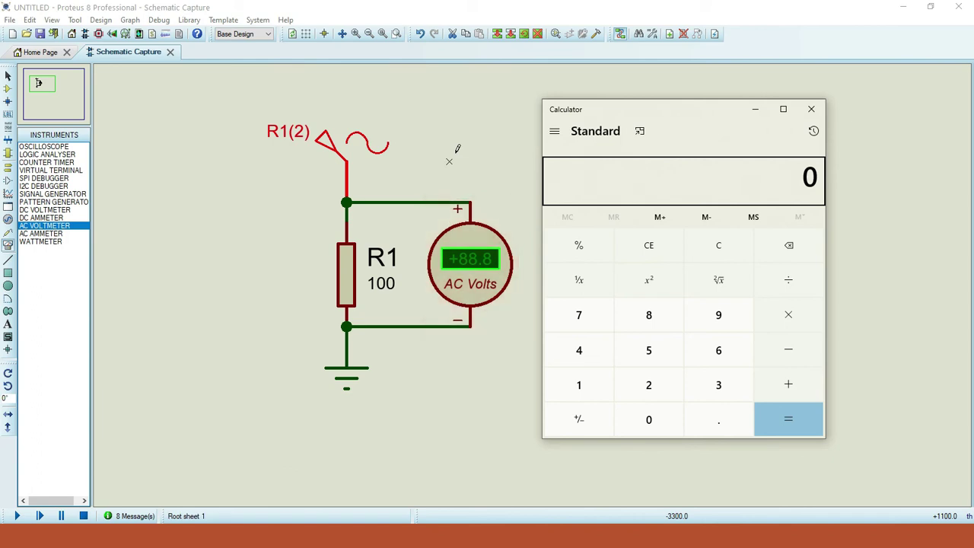
{"action": "type", "text": "125"}
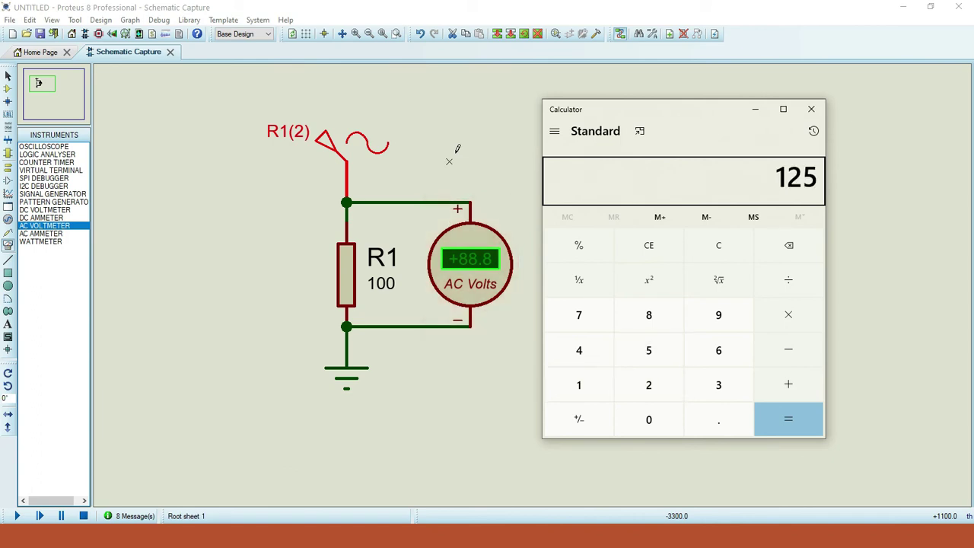
{"action": "type", "text": "0.707"}
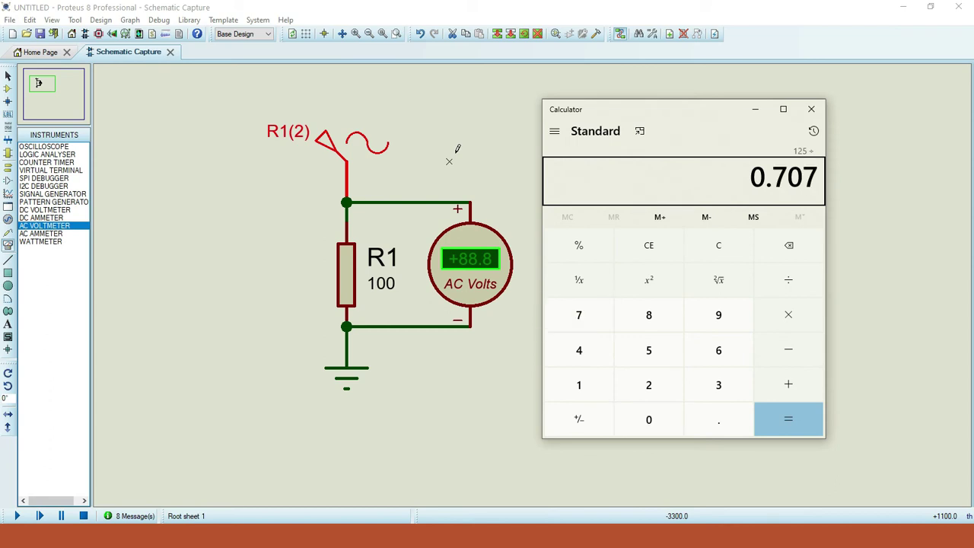
{"action": "key", "text": "Return"}
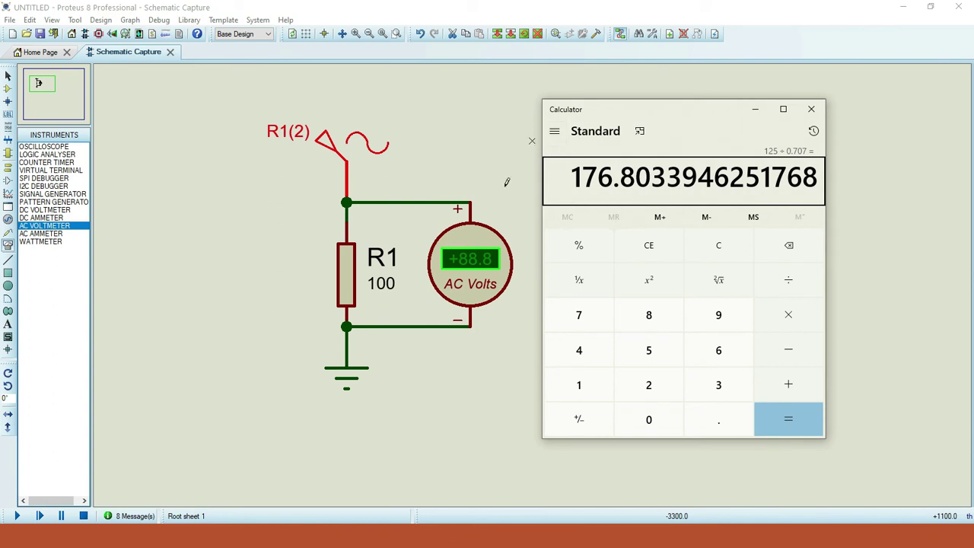
Switch the sine generator from RMS to the equivalent Amplitude value, run the simulation and stop it.
{"action": "double_click", "coordinate": [327, 145]}
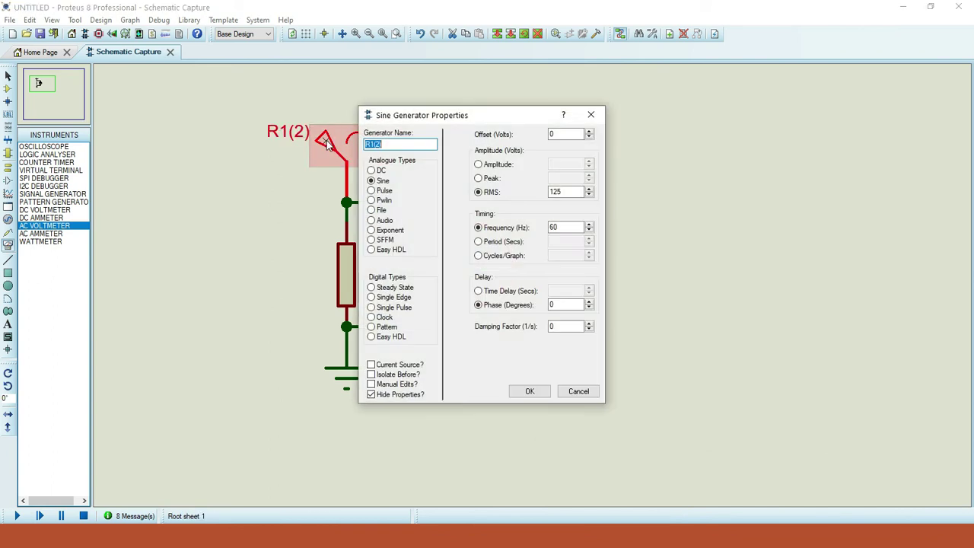
{"action": "left_click", "coordinate": [491, 168]}
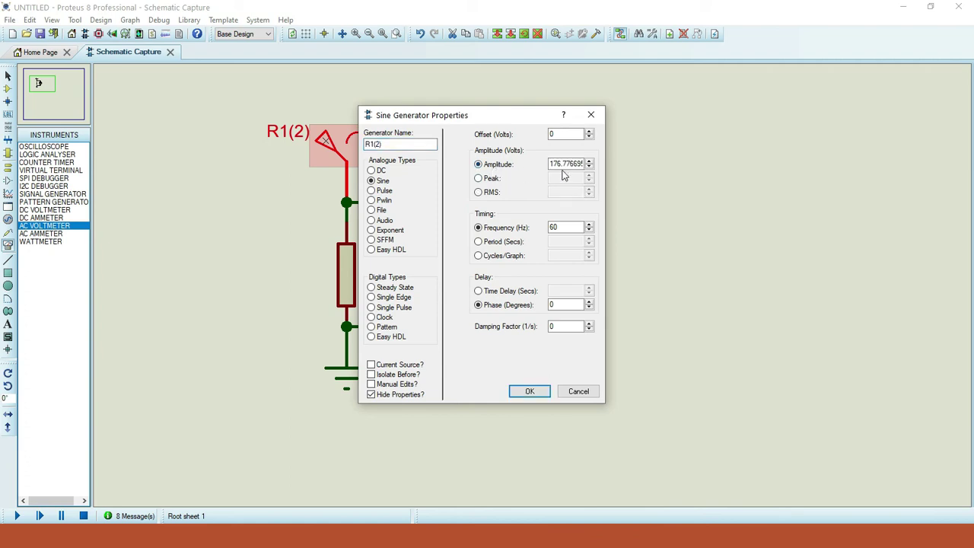
{"action": "left_click_drag", "start_coordinate": [550, 165], "coordinate": [559, 163]}
{"action": "left_click", "coordinate": [531, 391]}
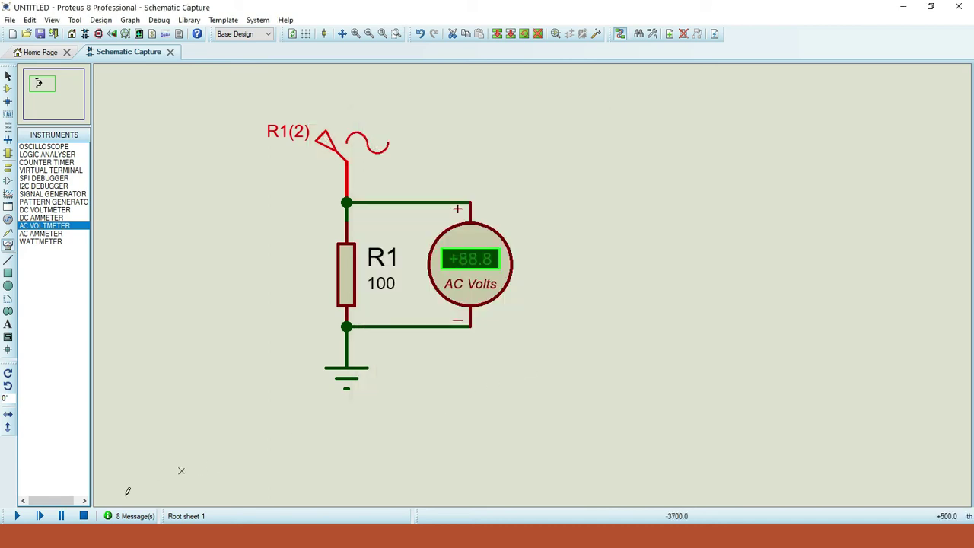
{"action": "left_click", "coordinate": [17, 516]}
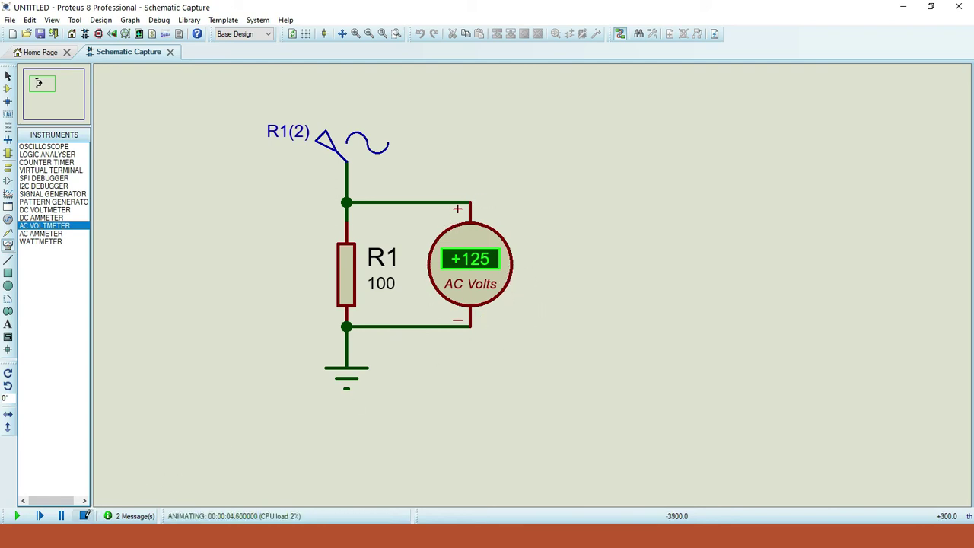
{"action": "left_click", "coordinate": [85, 516]}
Switch the sine generator's voltage definition from Amplitude to the equivalent Peak value and apply the change.
{"action": "left_click", "coordinate": [326, 139]}
{"action": "left_click", "coordinate": [326, 138]}
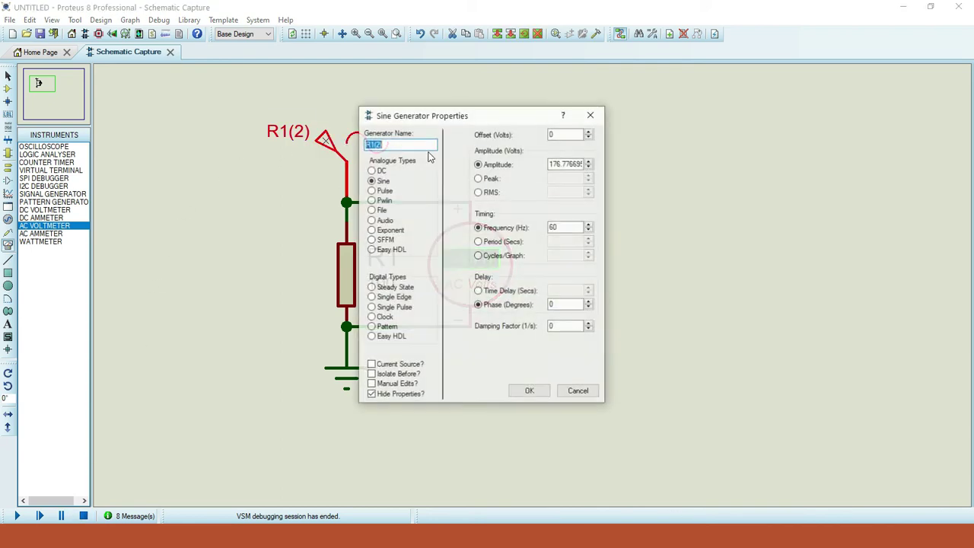
{"action": "left_click", "coordinate": [487, 178]}
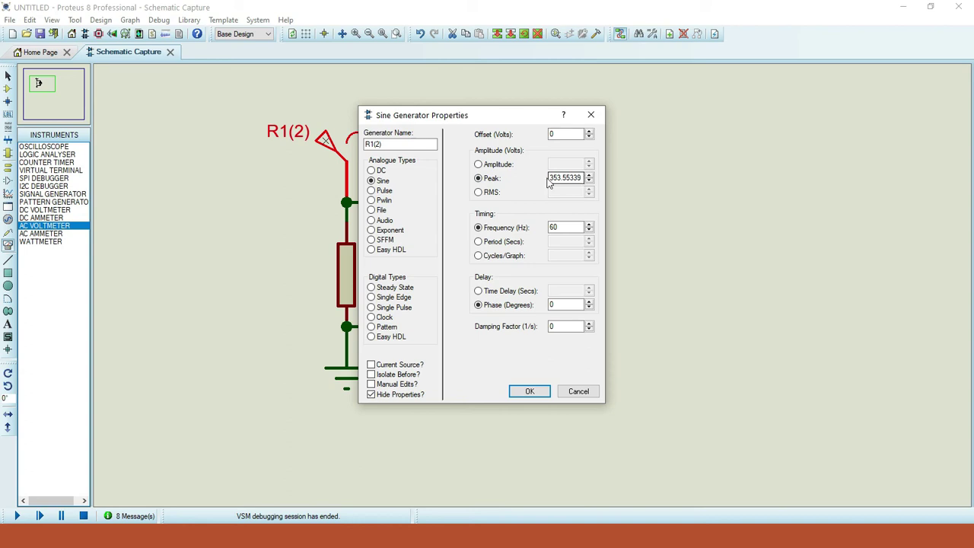
{"action": "left_click", "coordinate": [499, 164]}
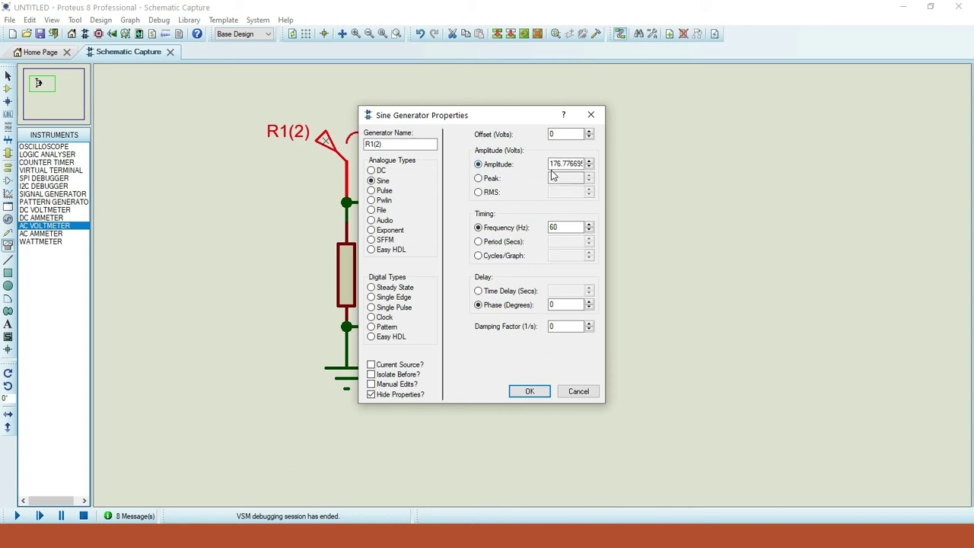
{"action": "left_click", "coordinate": [488, 180]}
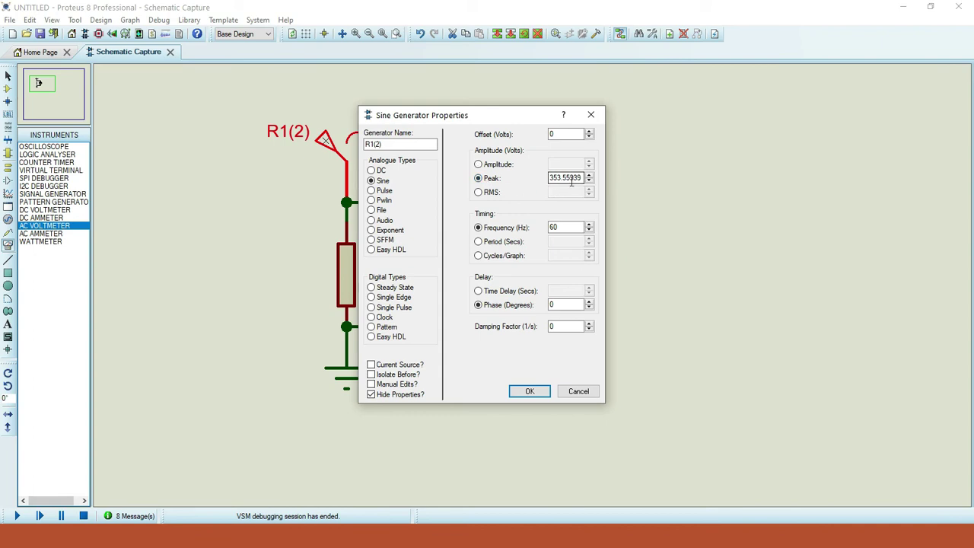
{"action": "left_click", "coordinate": [528, 391]}
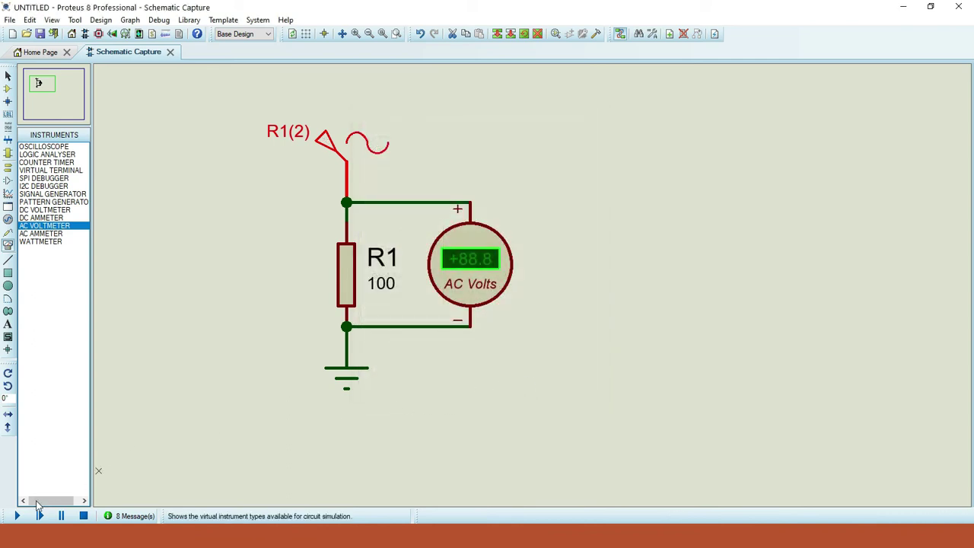
Run the simulation to check the AC voltmeter reading with the Peak setting, and stop it.
{"action": "left_click", "coordinate": [16, 516]}
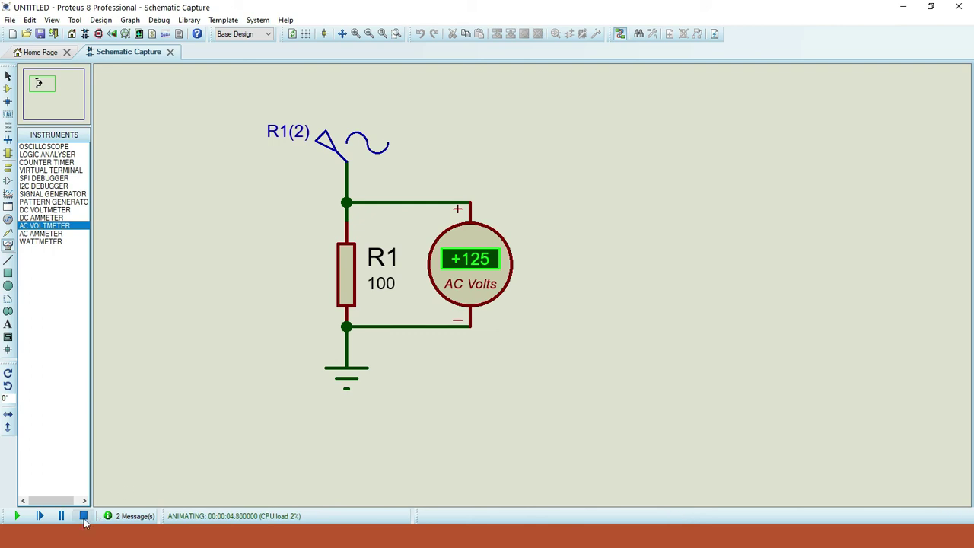
{"action": "scroll", "coordinate": [506, 262], "scroll_direction": "down", "scroll_amount": 1}
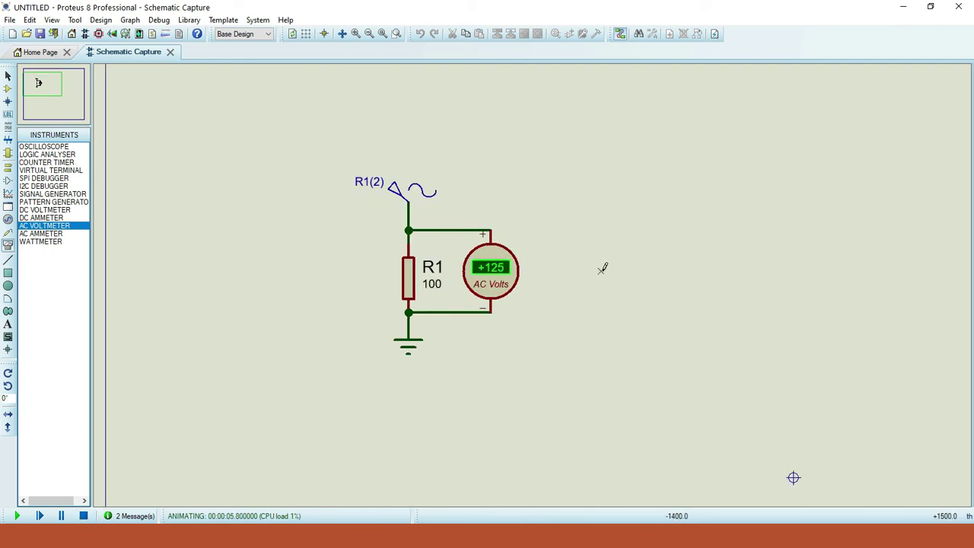
{"action": "scroll", "coordinate": [530, 281], "scroll_direction": "up", "scroll_amount": 1}
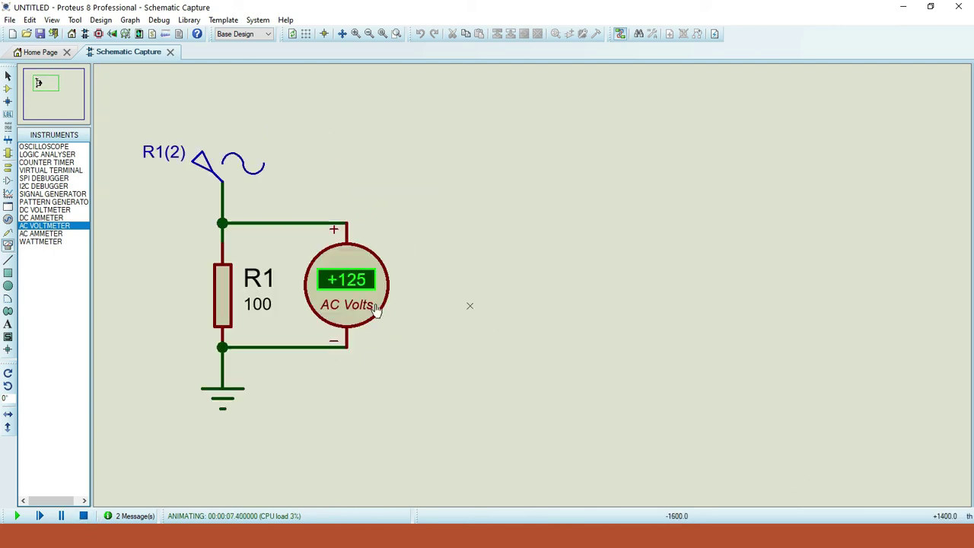
{"action": "left_click", "coordinate": [84, 516]}
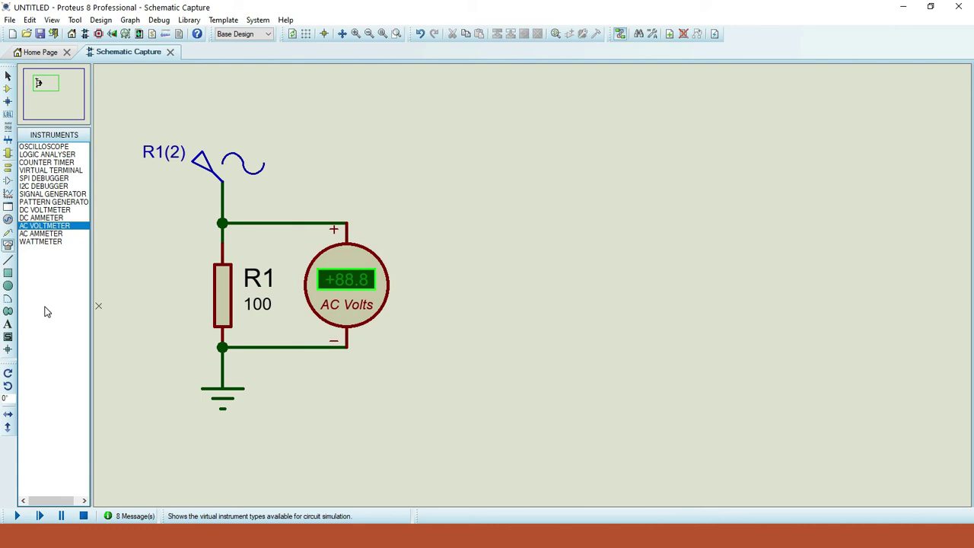
Place an oscilloscope beside the AC voltmeter and wire its channel A to the voltmeter's positive terminal.
{"action": "left_click", "coordinate": [41, 146]}
{"action": "left_click", "coordinate": [571, 231]}
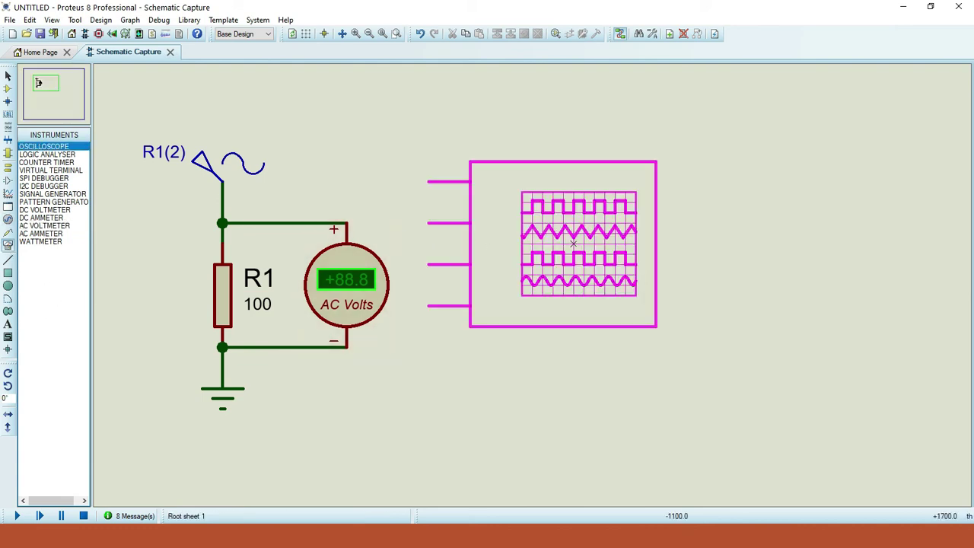
{"action": "left_click", "coordinate": [654, 285]}
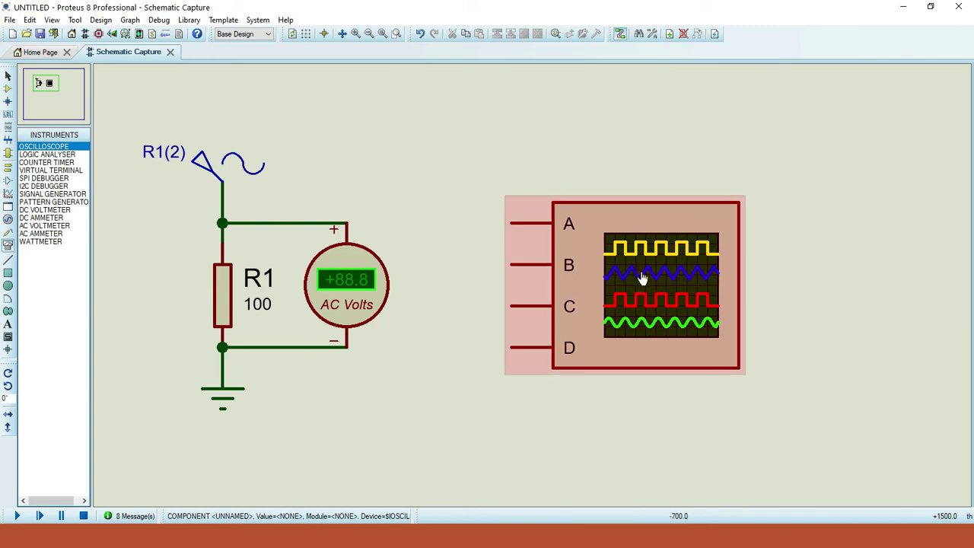
{"action": "left_click", "coordinate": [511, 222]}
{"action": "left_click", "coordinate": [347, 223]}
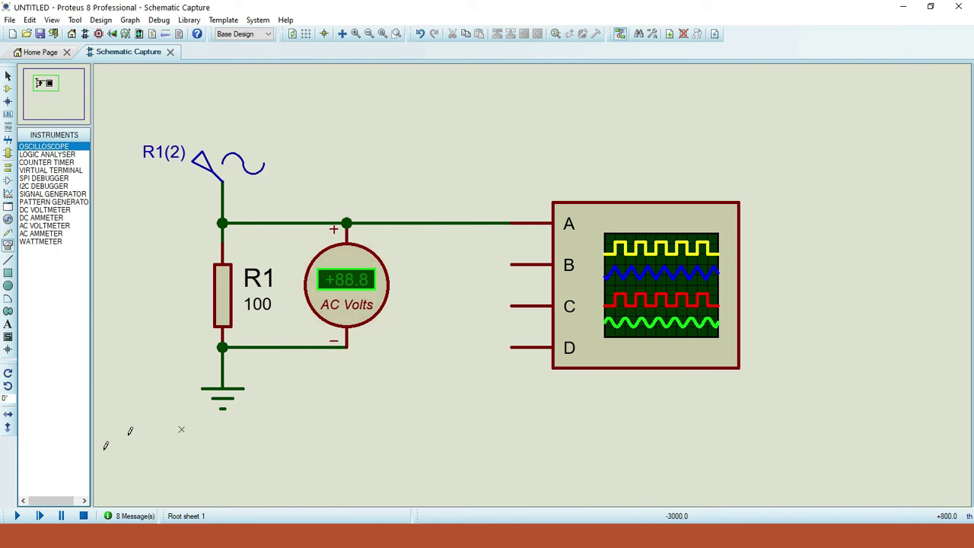
Run the simulation, move the oscilloscope window clear, and switch off channels B, C and D.
{"action": "left_click", "coordinate": [17, 516]}
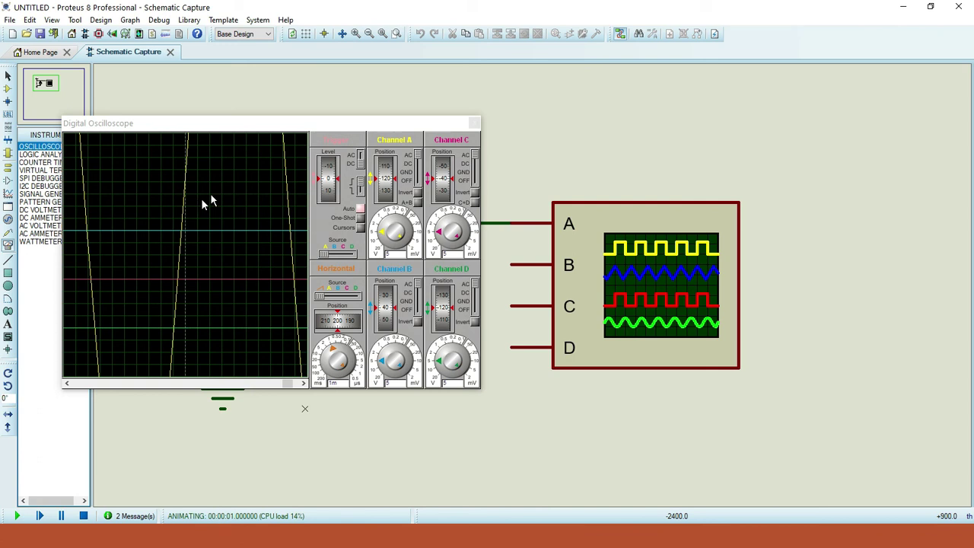
{"action": "left_click_drag", "start_coordinate": [229, 123], "coordinate": [262, 141]}
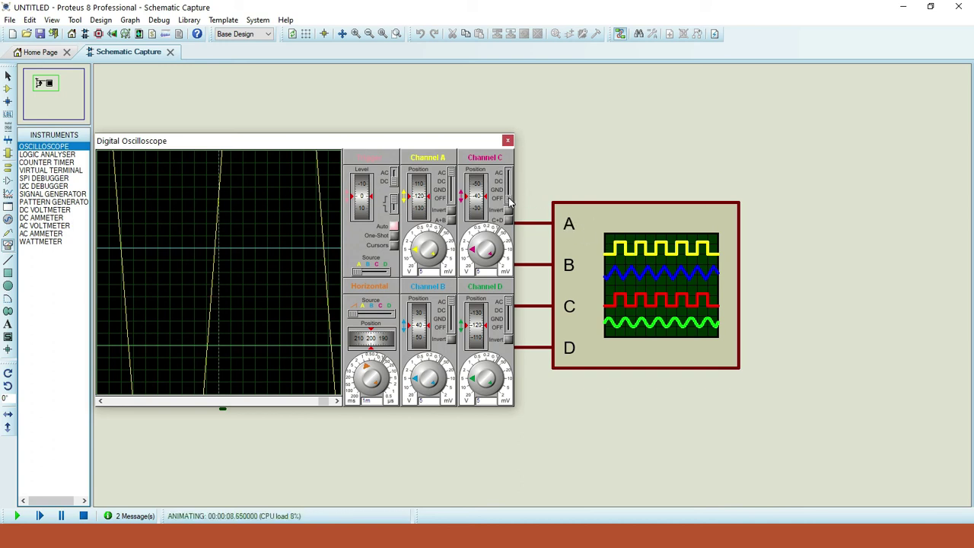
{"action": "left_click", "coordinate": [508, 328]}
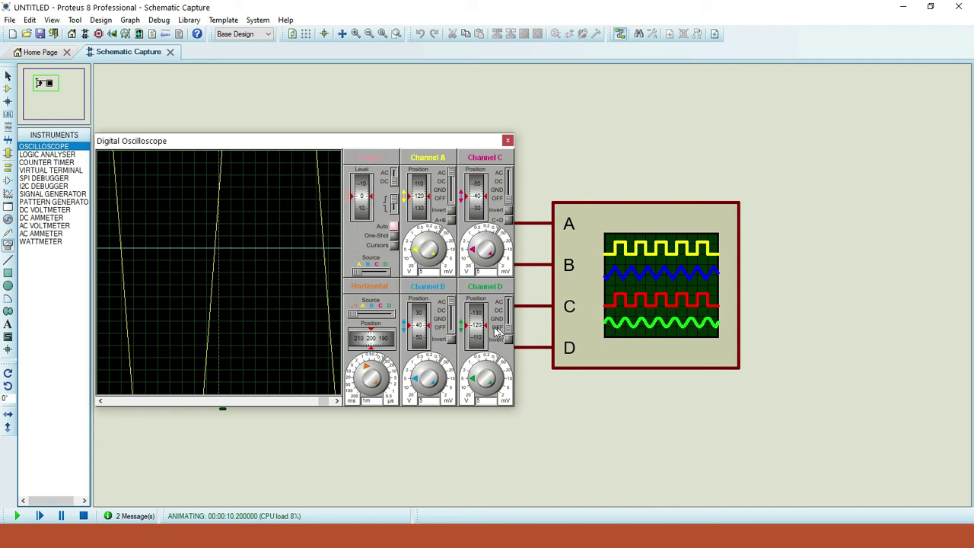
{"action": "left_click", "coordinate": [452, 328]}
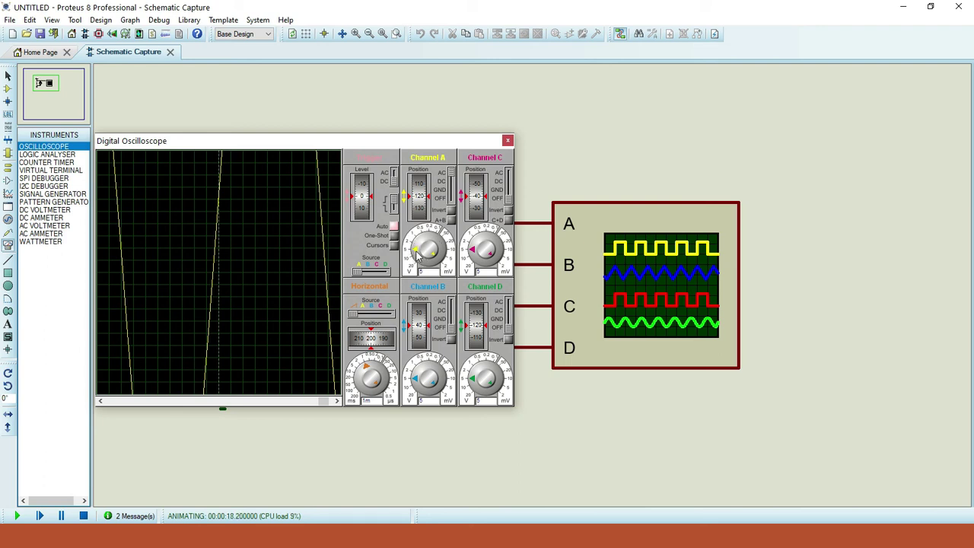
Fit channel A's waveform with a scale of about 37 V per division, a position near 0 and a 2 ms timebase.
{"action": "mouse_move", "coordinate": [416, 255]}
{"action": "left_mouse_down"}
{"action": "mouse_move", "coordinate": [422, 268]}
{"action": "mouse_move", "coordinate": [435, 262]}
{"action": "mouse_move", "coordinate": [428, 241]}
{"action": "left_mouse_up"}
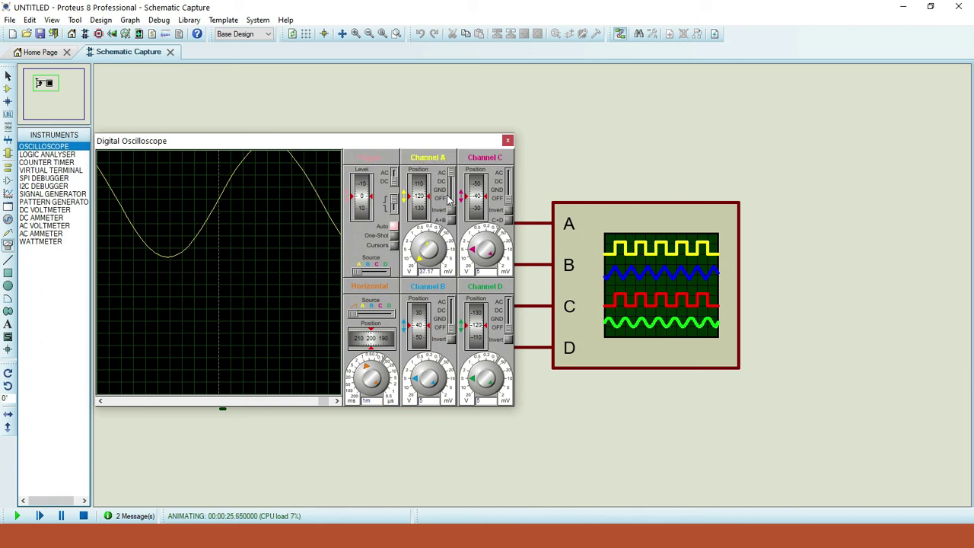
{"action": "left_click_drag", "start_coordinate": [419, 186], "coordinate": [424, 218]}
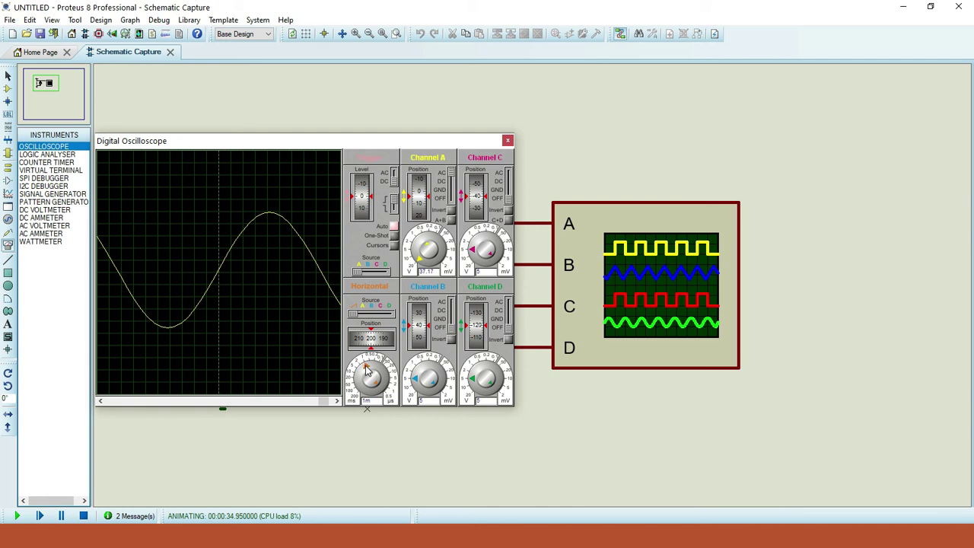
{"action": "left_click_drag", "start_coordinate": [365, 366], "coordinate": [363, 369]}
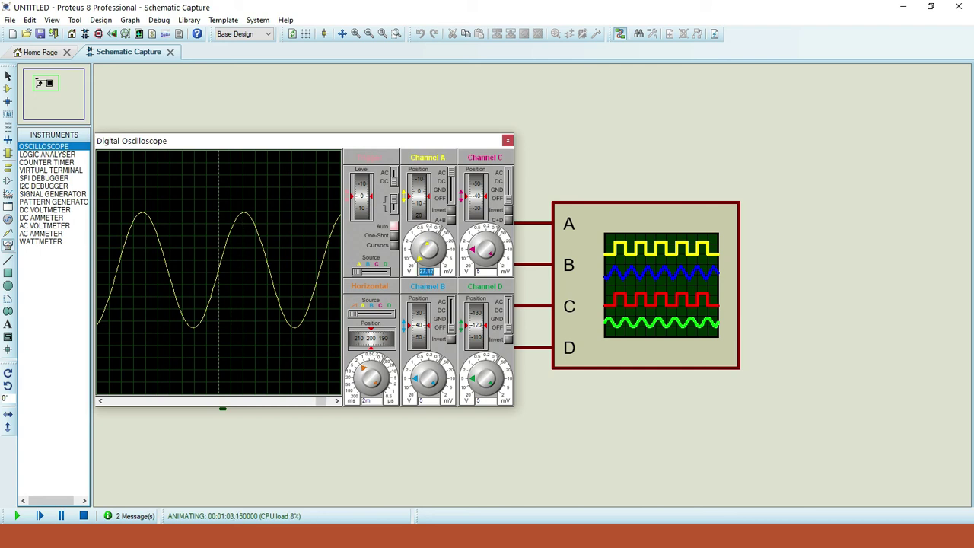
Set channel A's scale to 35 V per division and fine-tune its vertical position on the grid.
{"action": "left_click", "coordinate": [439, 272]}
{"action": "key", "text": "BackSpace"}
{"action": "key", "text": "BackSpace"}
{"action": "key", "text": "BackSpace"}
{"action": "key", "text": "BackSpace"}
{"action": "key", "text": "Return"}
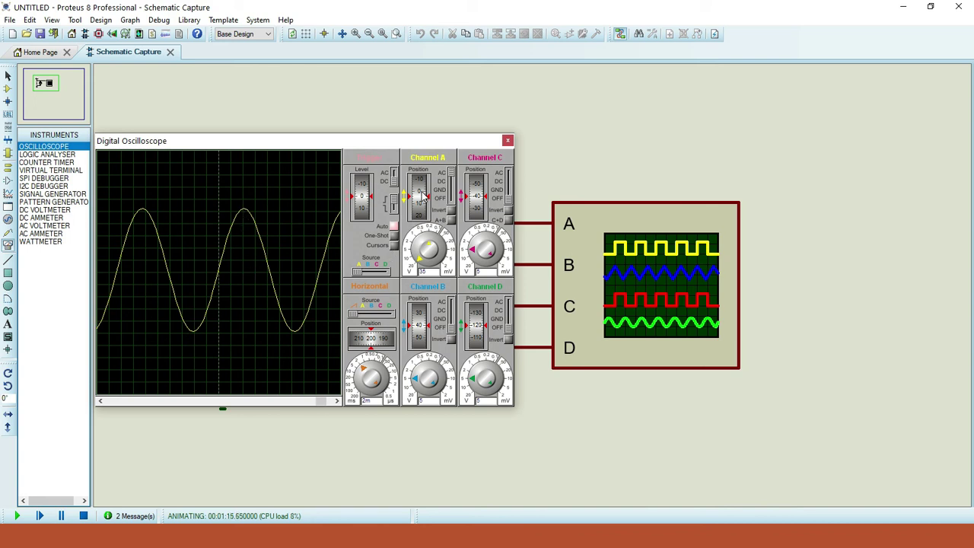
{"action": "left_click_drag", "start_coordinate": [424, 196], "coordinate": [428, 196]}
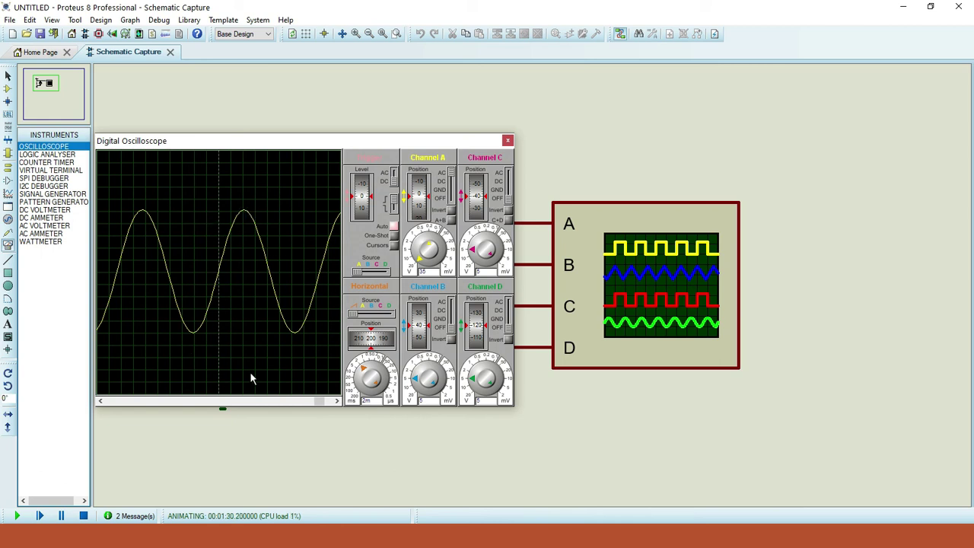
Switch to Calculator, clear it, and multiply 35 volts per division by 10.2 divisions to compute the waveform's peak-to-peak voltage.
{"action": "key", "text": "alt+Tab"}
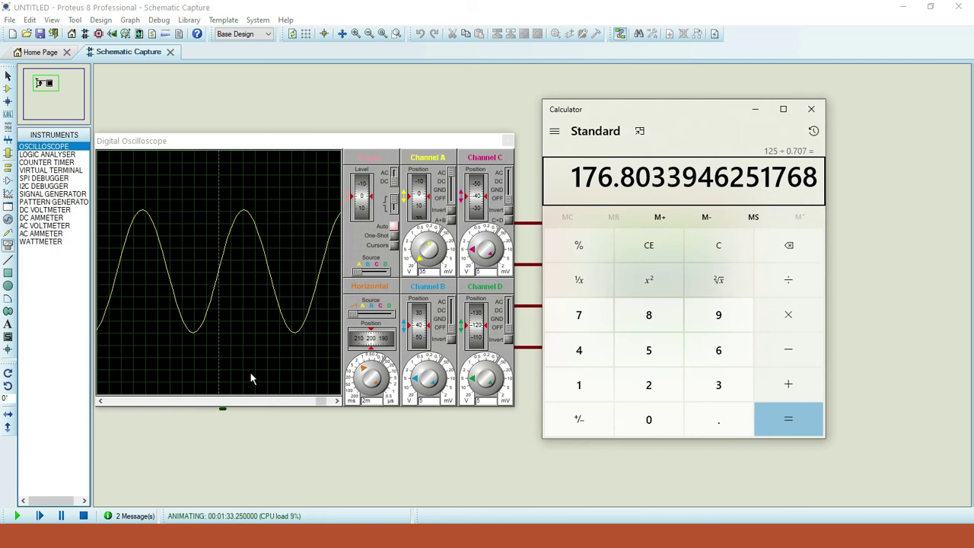
{"action": "key", "text": "Escape"}
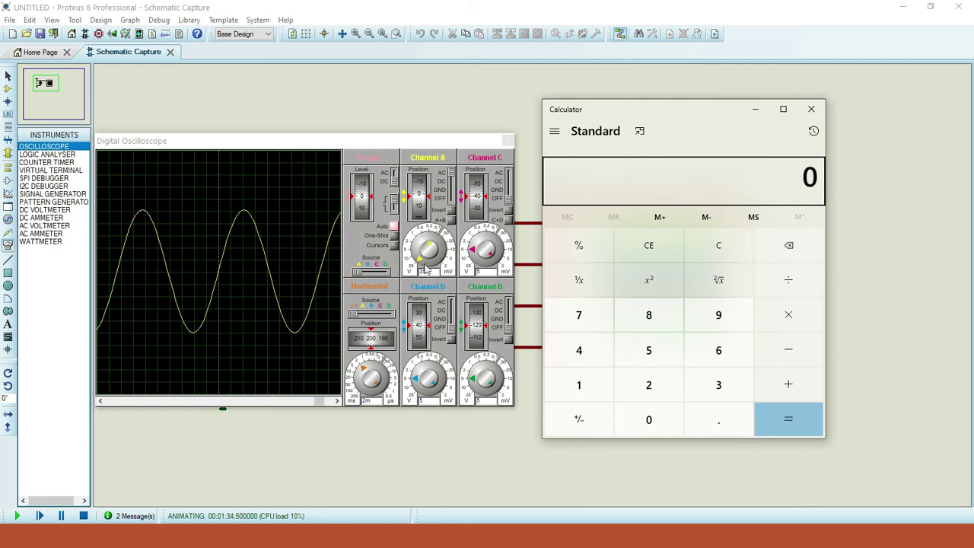
{"action": "key", "text": "alt+Tab"}
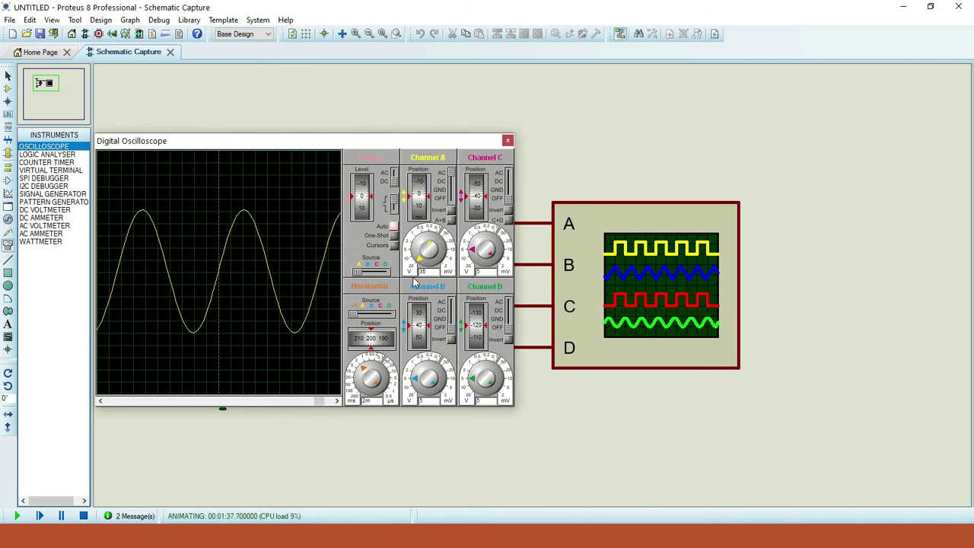
{"action": "key", "text": "alt+Tab"}
{"action": "type", "text": "3"}
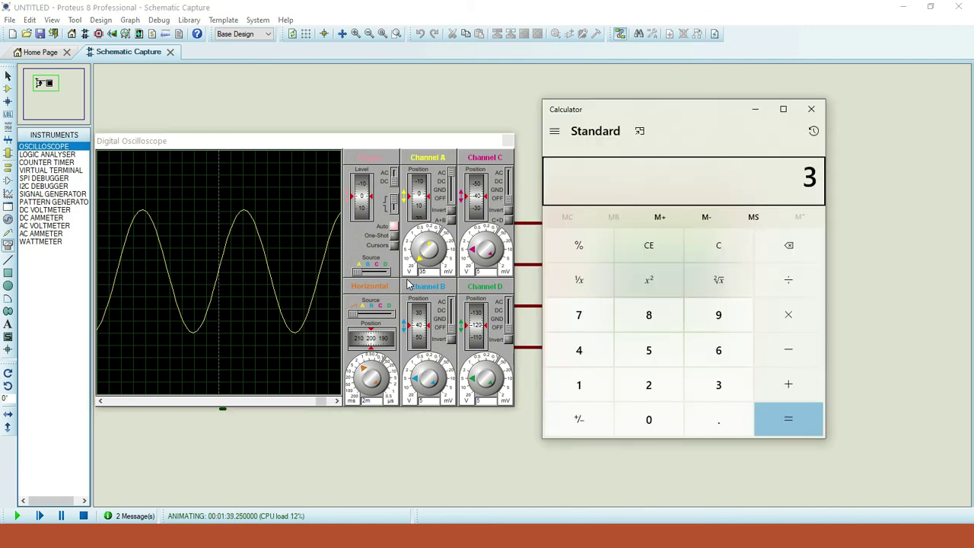
{"action": "type", "text": "5*10.2"}
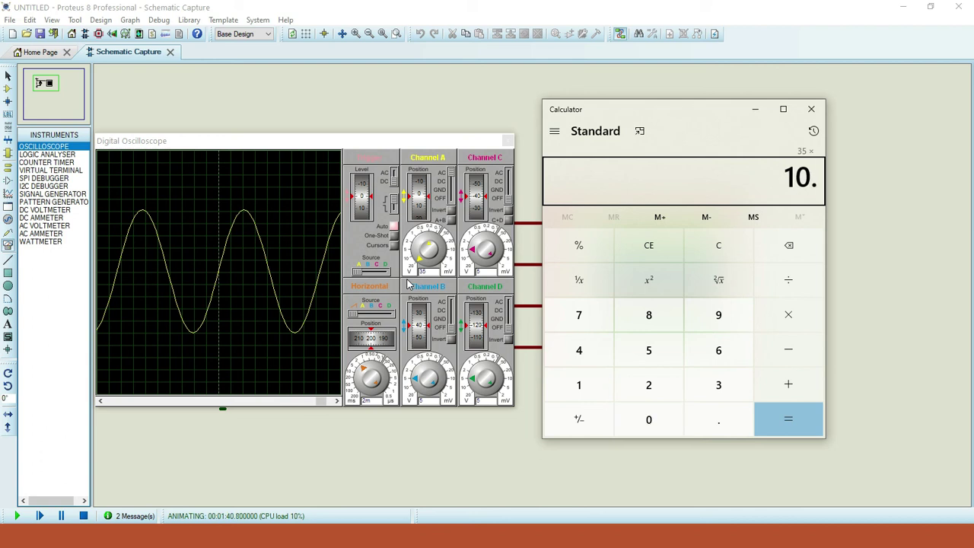
{"action": "key", "text": "Return"}
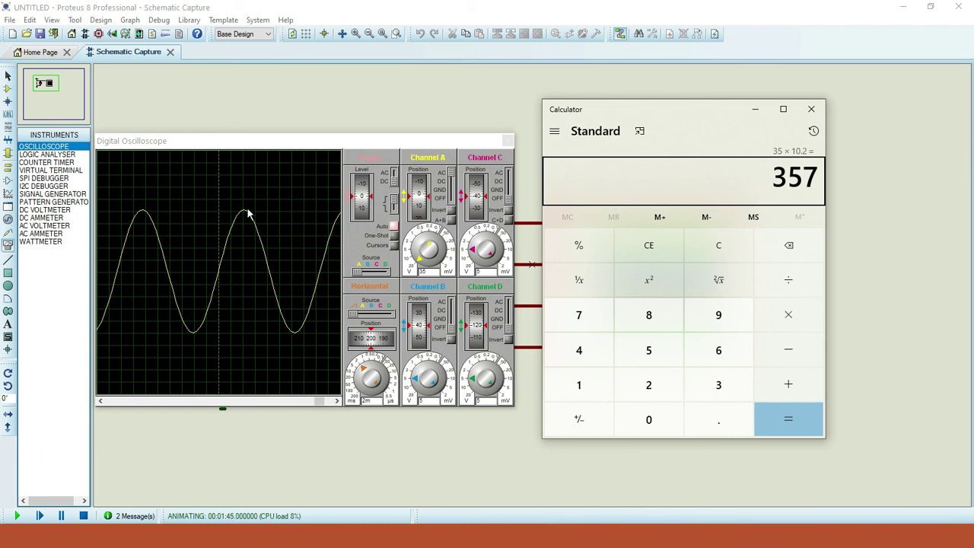
Stop the simulation and compare the result with the sine generator's Peak value, closing its properties without changes.
{"action": "left_click", "coordinate": [83, 516]}
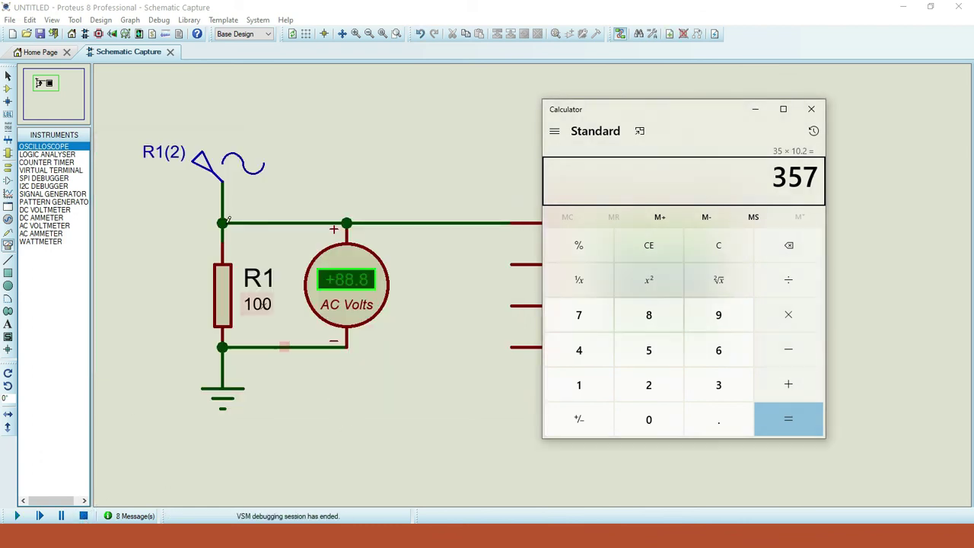
{"action": "left_click", "coordinate": [204, 169]}
{"action": "double_click", "coordinate": [204, 169]}
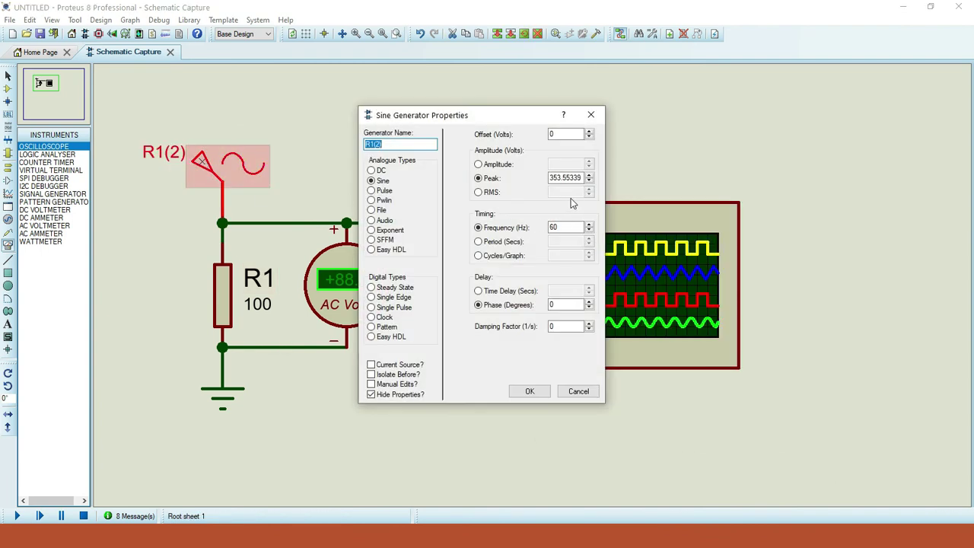
{"action": "left_click", "coordinate": [558, 179]}
{"action": "left_click", "coordinate": [578, 392]}
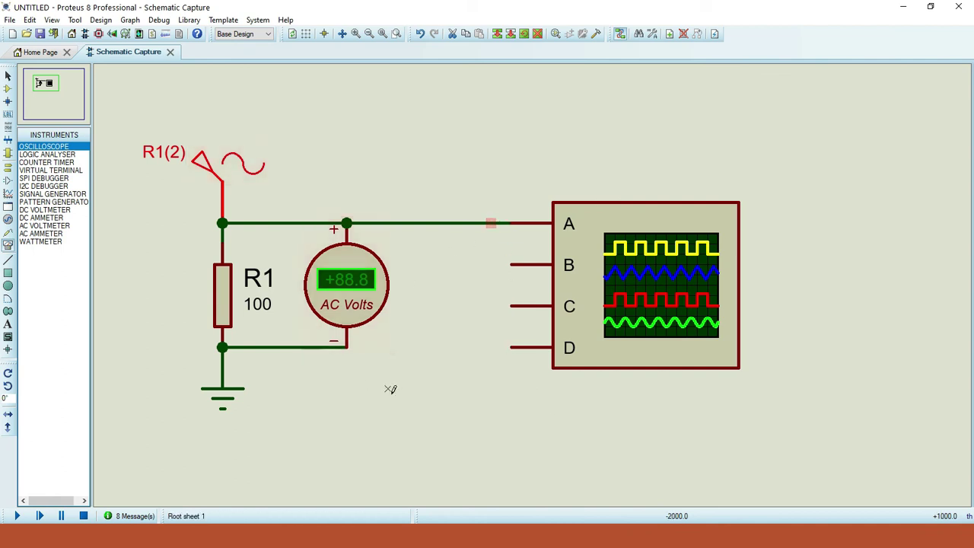
Run the simulation again, set channel A's scale to 30 V per division and realign the waveform vertically.
{"action": "left_click", "coordinate": [16, 516]}
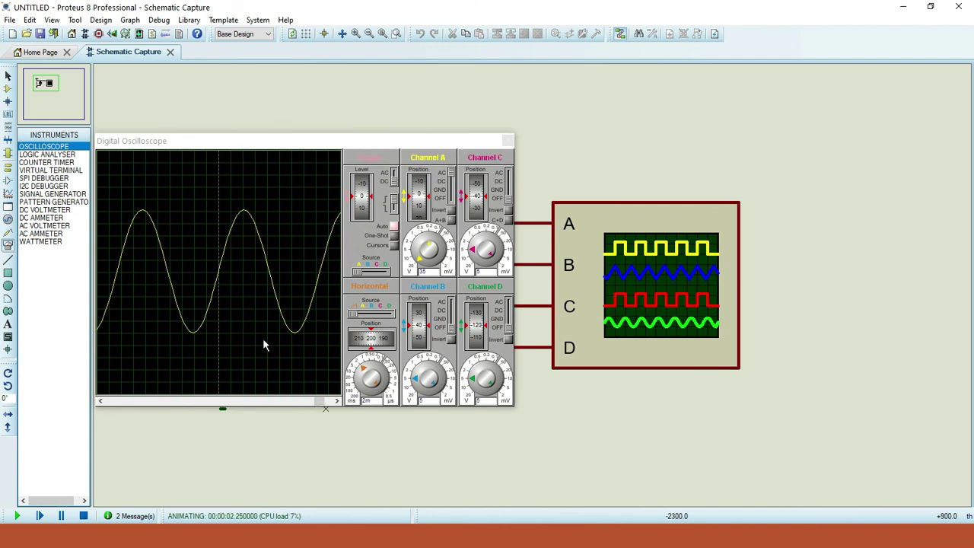
{"action": "double_click", "coordinate": [421, 271]}
{"action": "key", "text": "Return"}
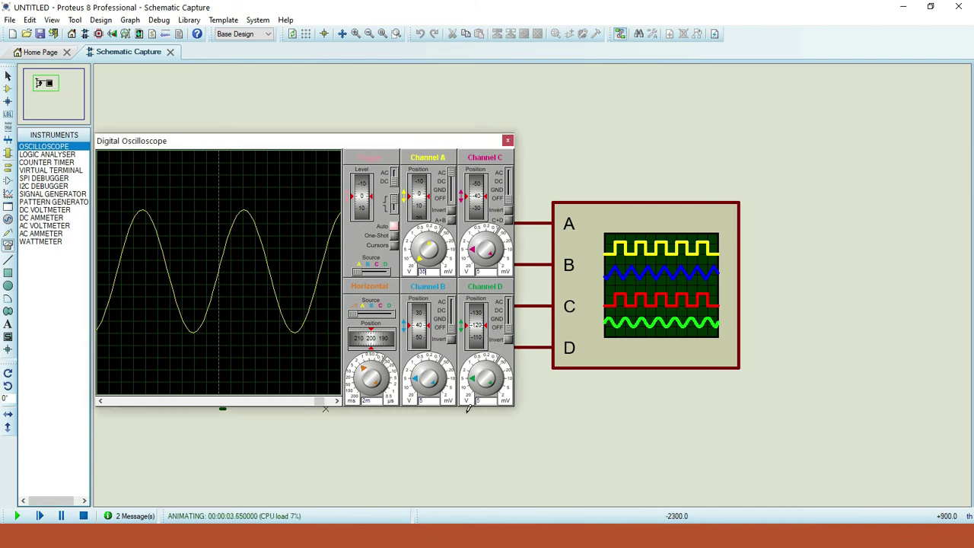
{"action": "key", "text": "BackSpace"}
{"action": "key", "text": "BackSpace"}
{"action": "type", "text": "30"}
{"action": "key", "text": "Return"}
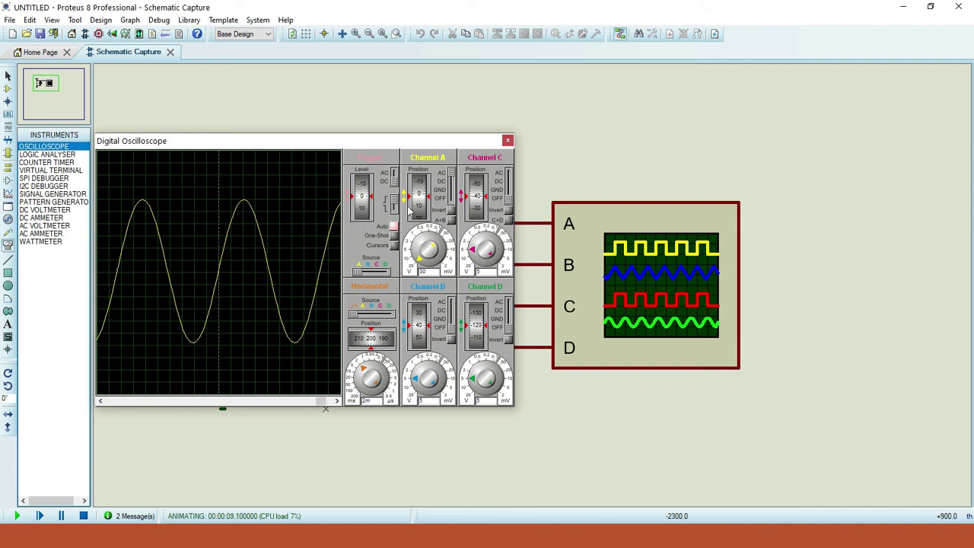
{"action": "left_click_drag", "start_coordinate": [420, 198], "coordinate": [420, 203]}
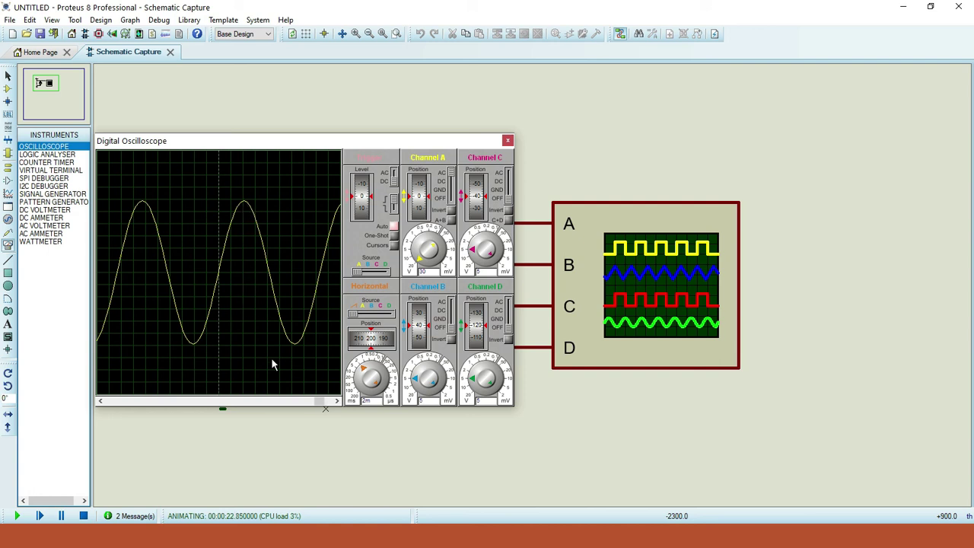
Switch to Calculator, multiply 12 divisions by 30 volts per division, and divide the product by 2 for the amplitude.
{"action": "key", "text": "alt+Tab"}
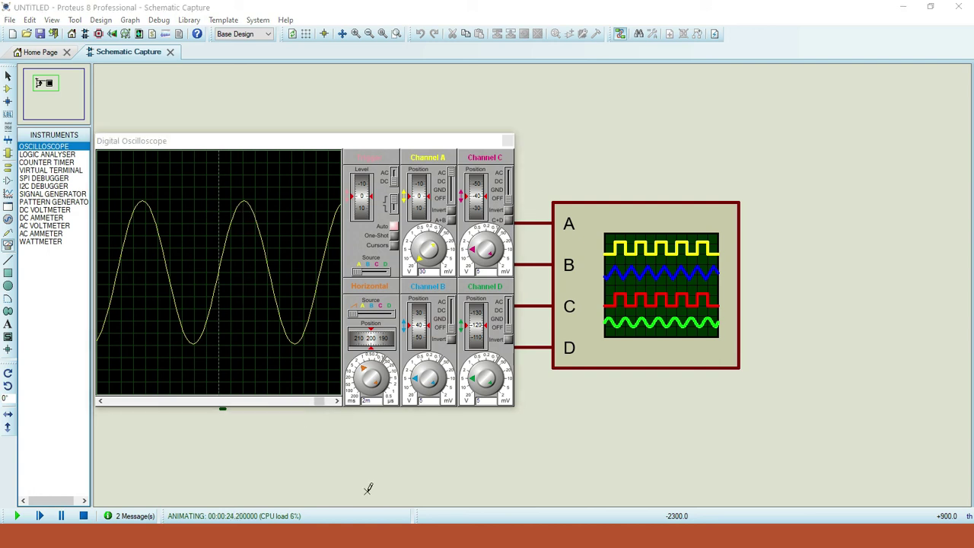
{"action": "type", "text": "12"}
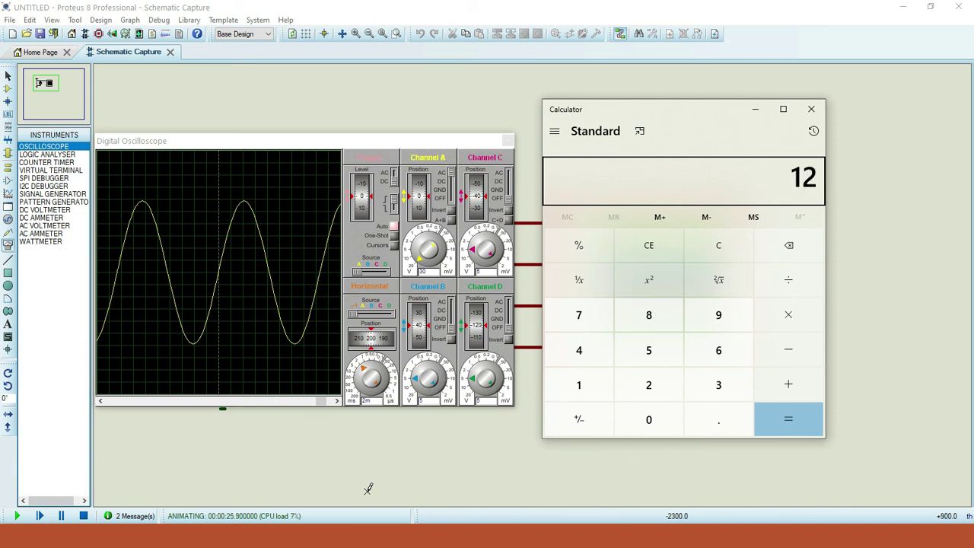
{"action": "type", "text": "*30"}
{"action": "key", "text": "Return"}
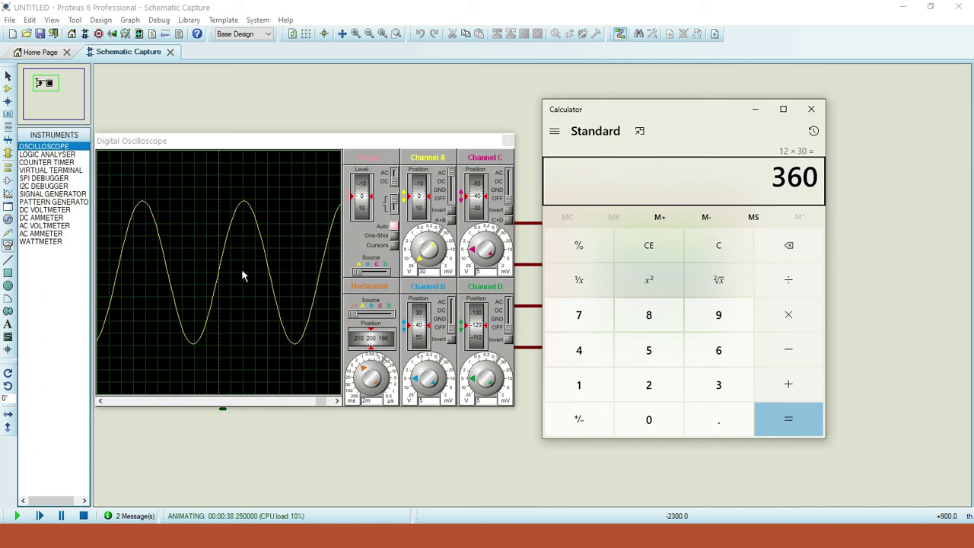
{"action": "key", "text": "slash"}
{"action": "key", "text": "2"}
{"action": "key", "text": "Return"}
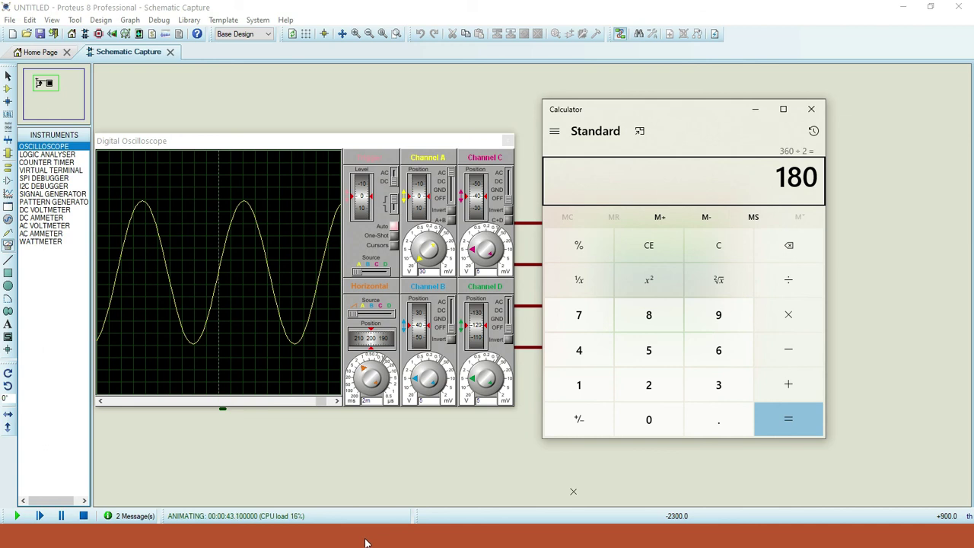
Stop the simulation and check the sine generator's Peak value against the calculation, closing its properties without changes.
{"action": "left_click", "coordinate": [387, 433]}
{"action": "left_click", "coordinate": [83, 516]}
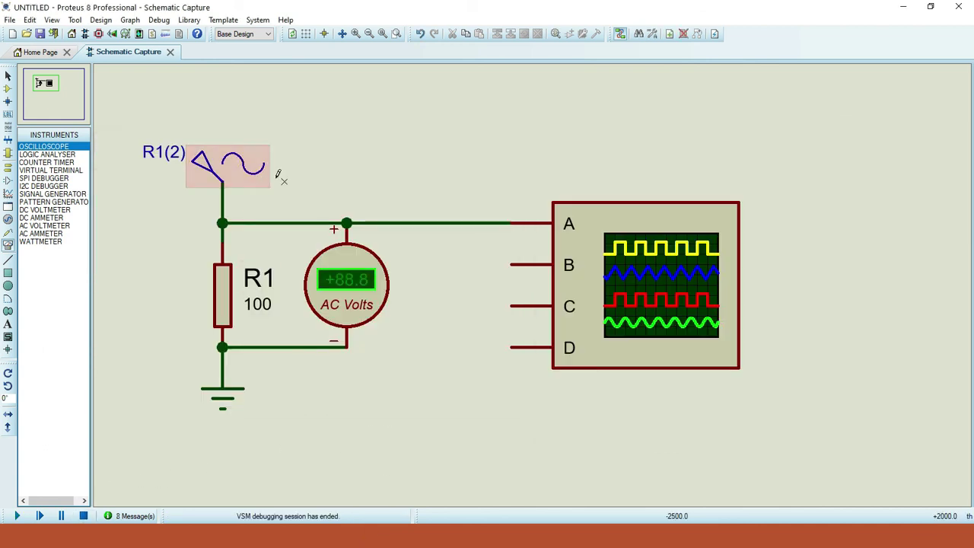
{"action": "double_click", "coordinate": [211, 173]}
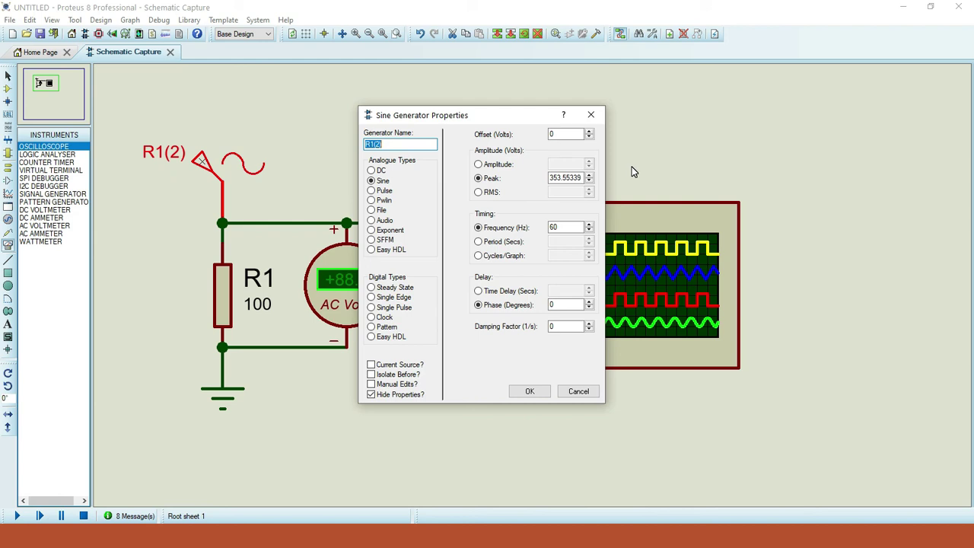
{"action": "left_click", "coordinate": [583, 393]}
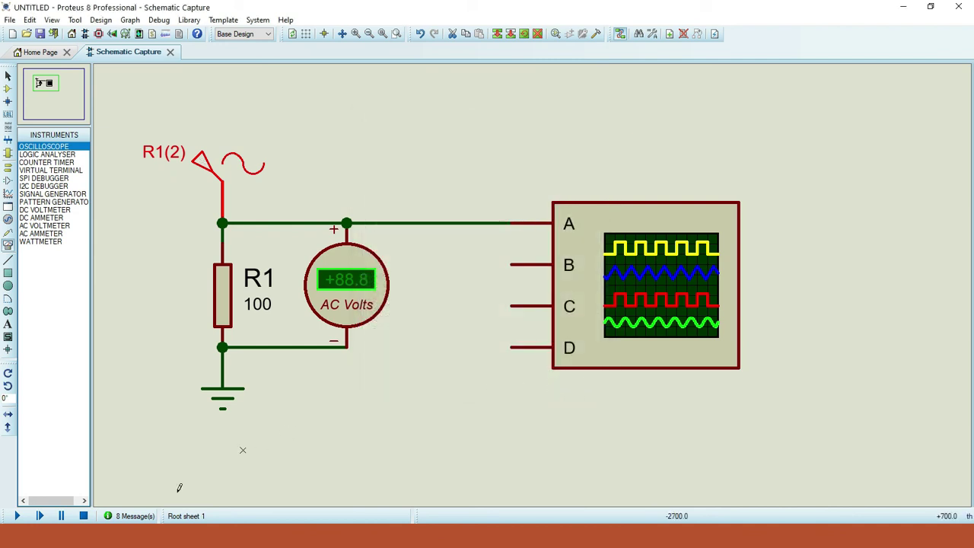
Run the simulation, move the oscilloscope window clear of the circuit to read the AC voltmeter, and stop the simulation.
{"action": "left_click", "coordinate": [17, 517]}
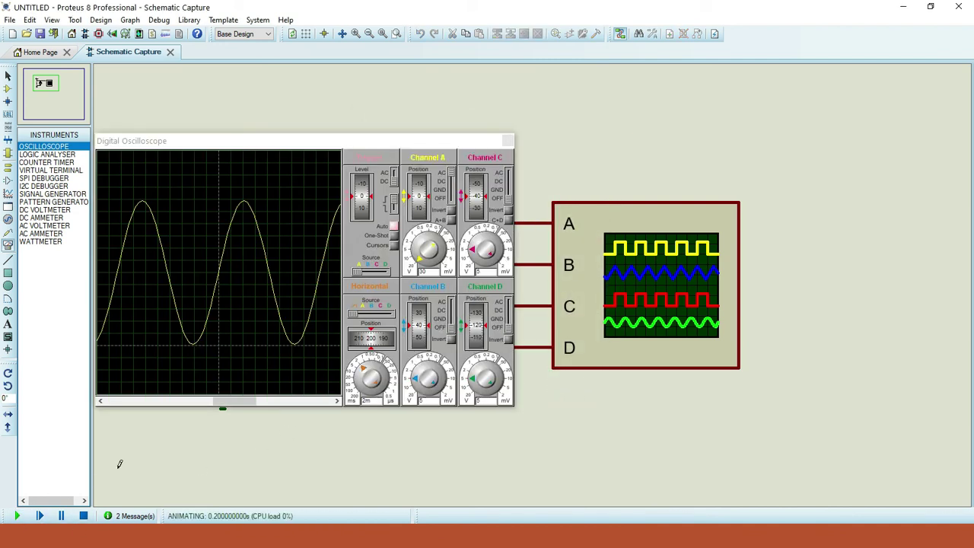
{"action": "left_click_drag", "start_coordinate": [245, 141], "coordinate": [594, 153]}
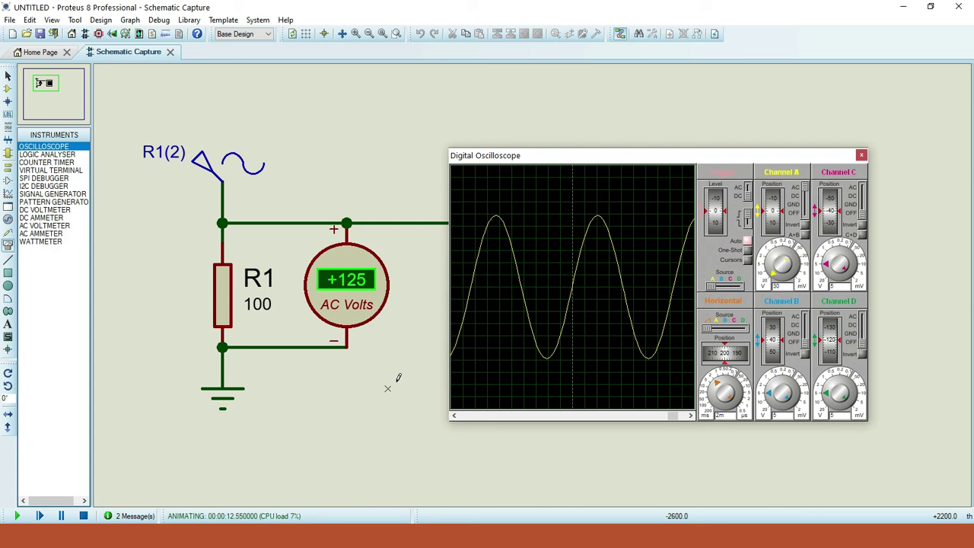
{"action": "left_click", "coordinate": [84, 516]}
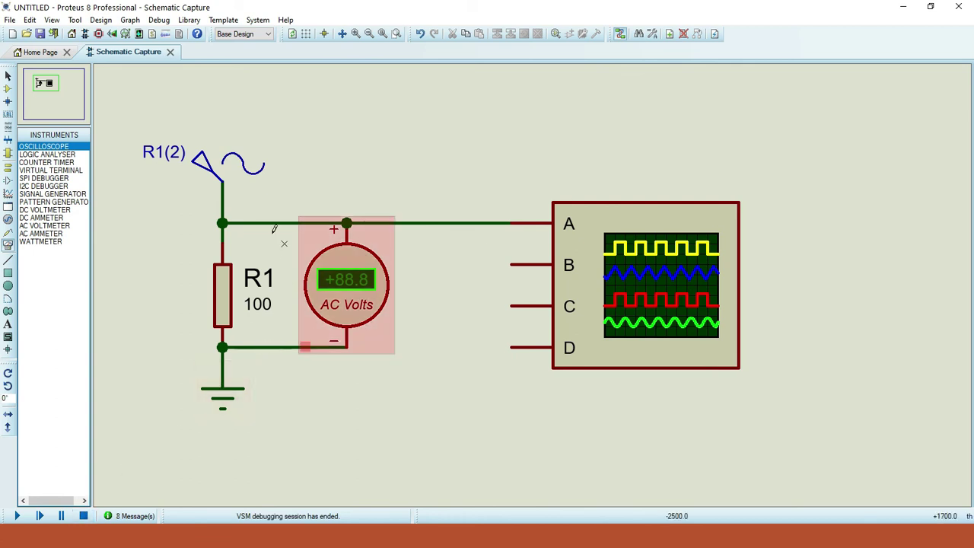
Review the sine generator's RMS, Peak and frequency values, and apply its properties with the voltage specified as Amplitude.
{"action": "double_click", "coordinate": [213, 169]}
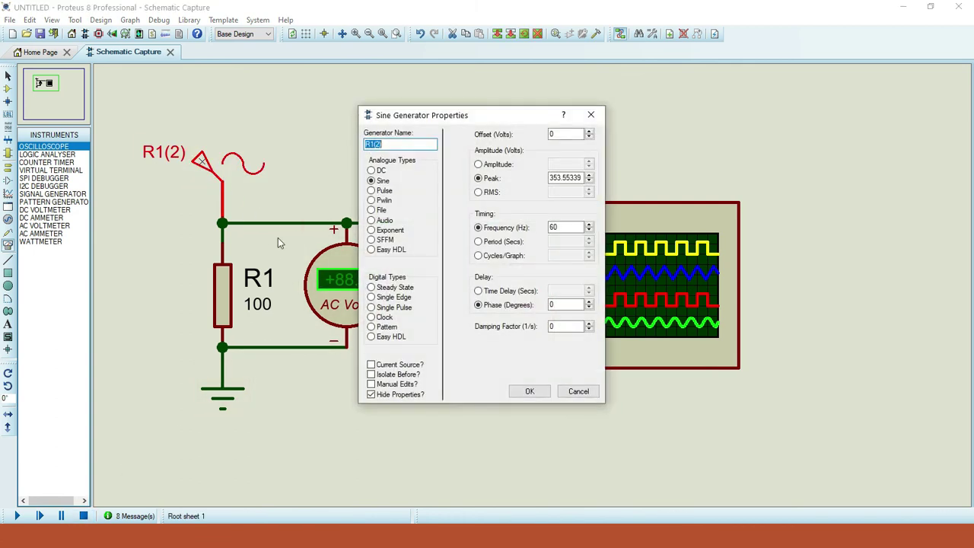
{"action": "left_click", "coordinate": [492, 194]}
{"action": "left_click", "coordinate": [565, 191]}
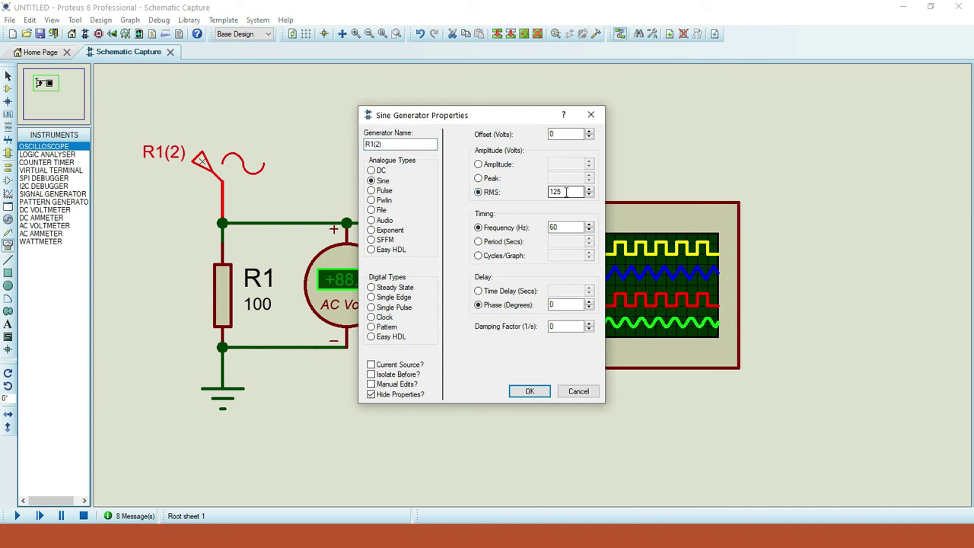
{"action": "left_click", "coordinate": [491, 178]}
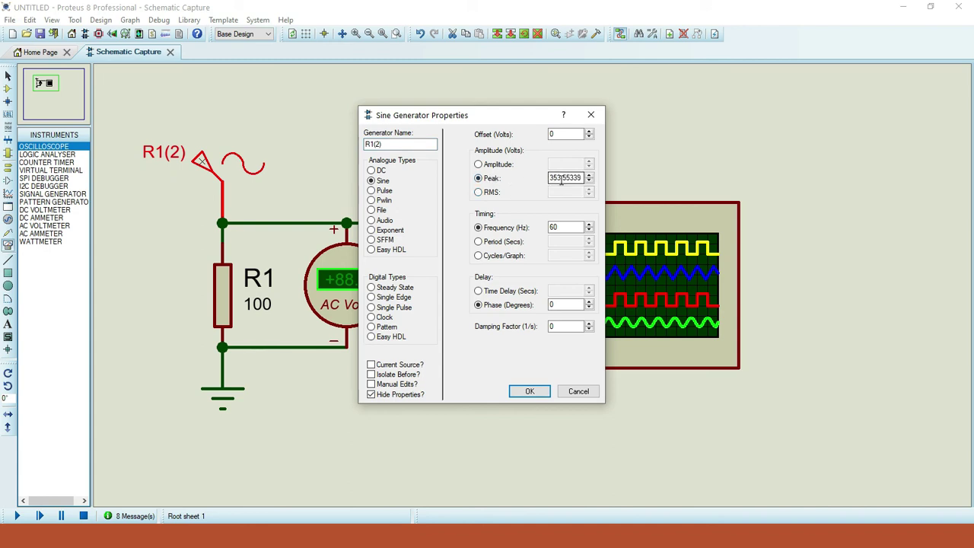
{"action": "left_click", "coordinate": [479, 164]}
{"action": "left_click", "coordinate": [562, 163]}
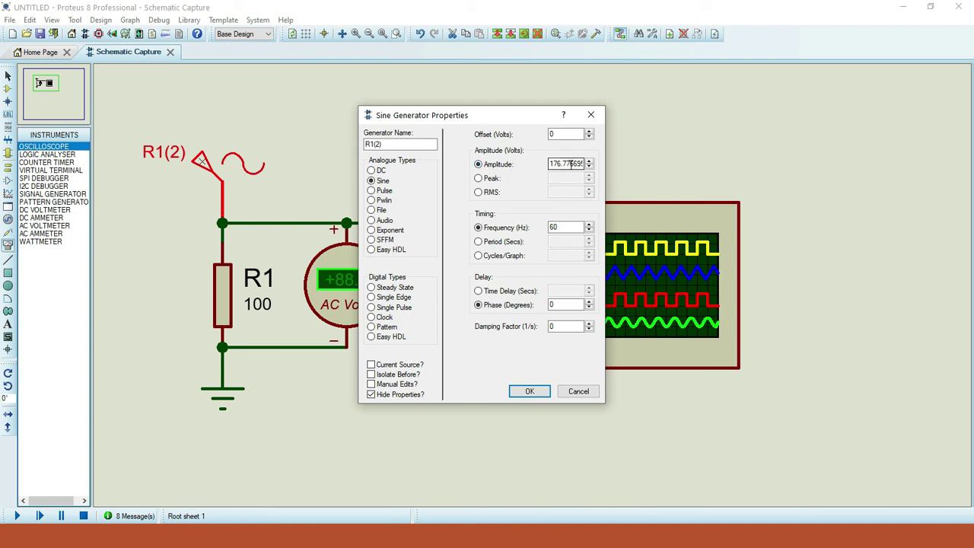
{"action": "left_click", "coordinate": [568, 226]}
{"action": "left_click", "coordinate": [528, 391]}
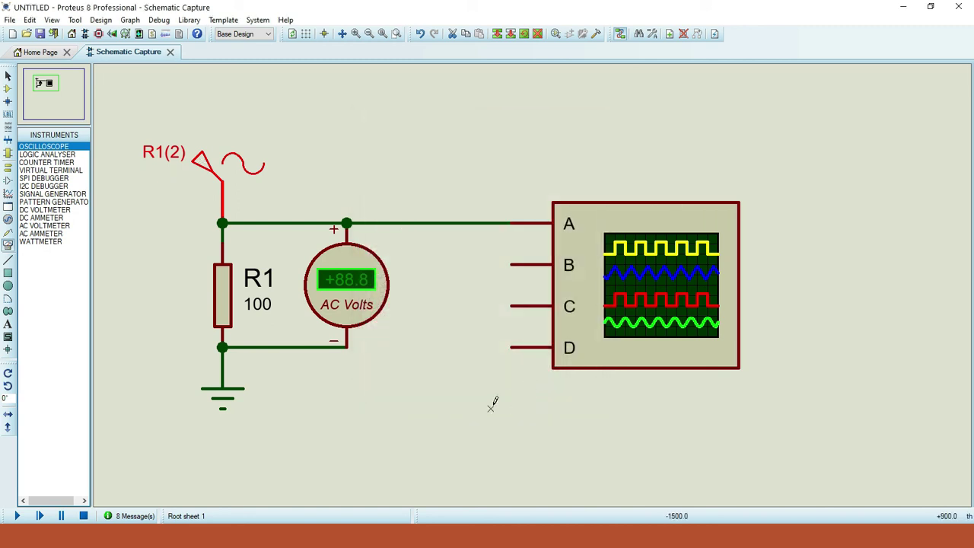
Run the simulation, reposition the oscilloscope window beside the voltmeter, and close the oscilloscope window.
{"action": "left_click", "coordinate": [17, 516]}
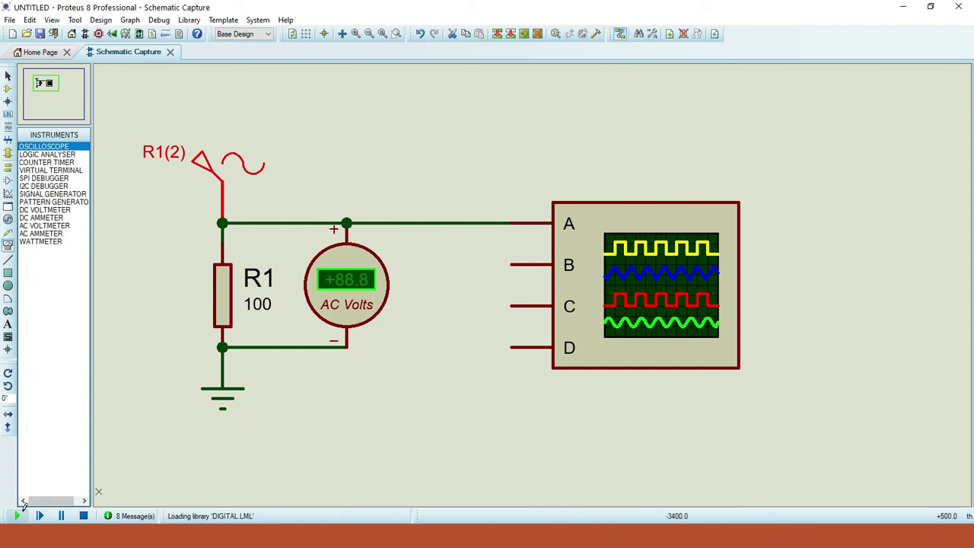
{"action": "left_click_drag", "start_coordinate": [641, 159], "coordinate": [617, 146]}
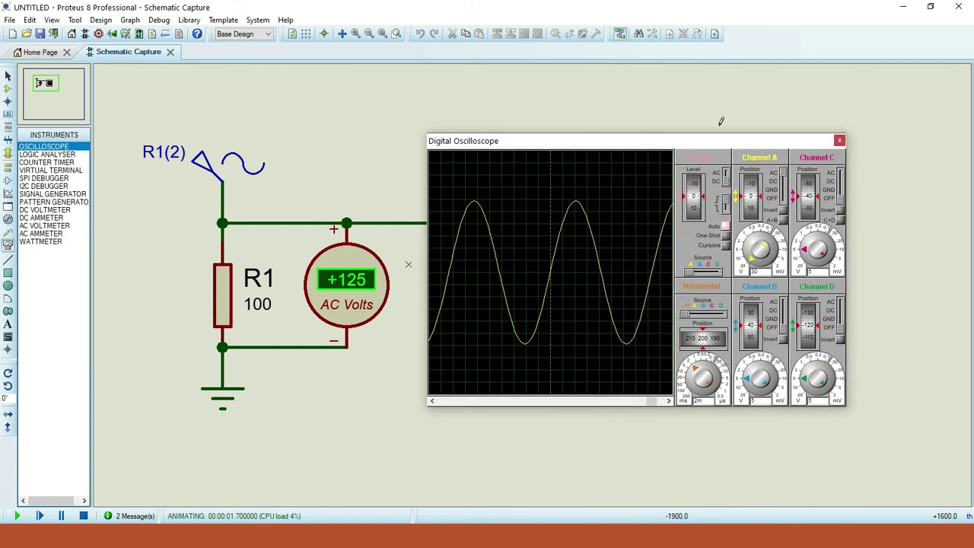
{"action": "left_click", "coordinate": [840, 141]}
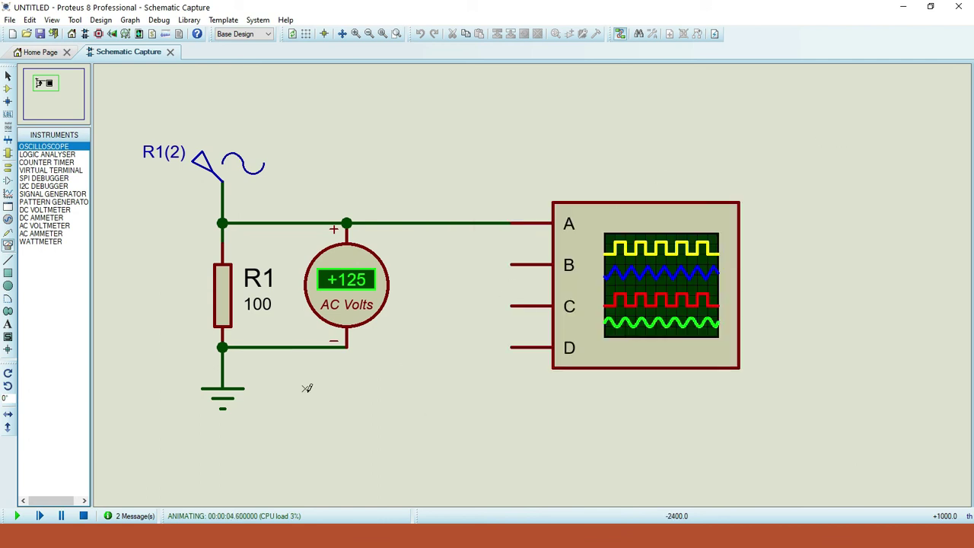
Restart the simulation, reopen the closed Digital Oscilloscope window to view the waveform, and stop the simulation.
{"action": "left_click", "coordinate": [83, 516]}
{"action": "left_click", "coordinate": [19, 516]}
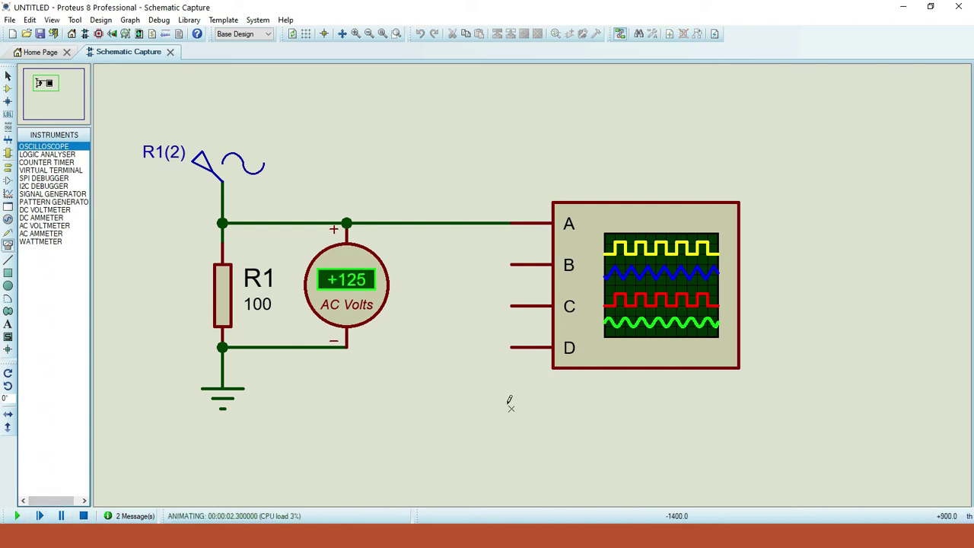
{"action": "left_click", "coordinate": [160, 21]}
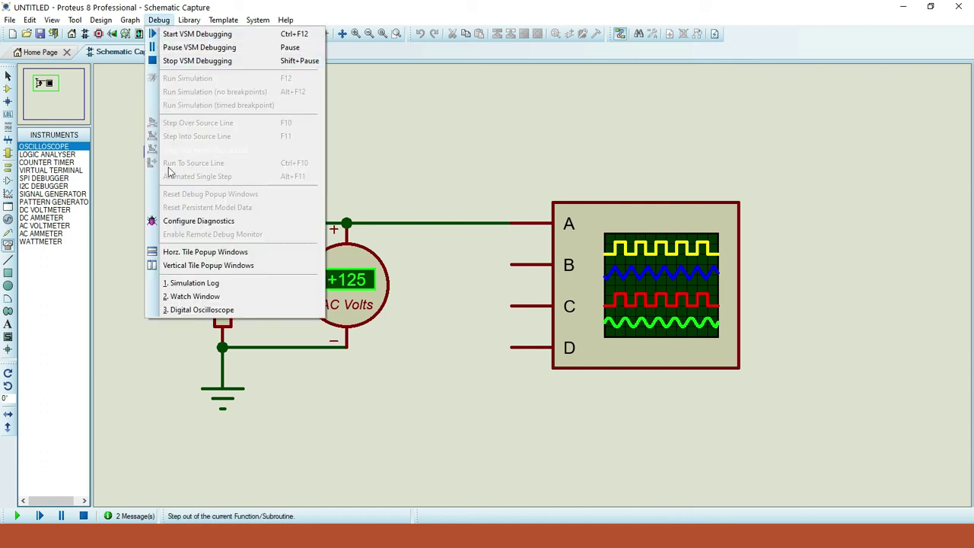
{"action": "left_click", "coordinate": [192, 311]}
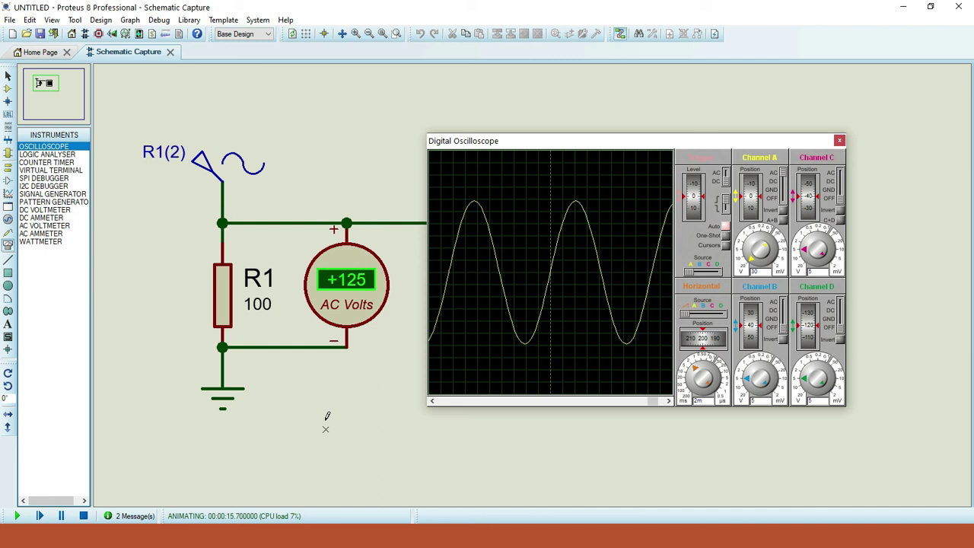
{"action": "left_click", "coordinate": [83, 516]}
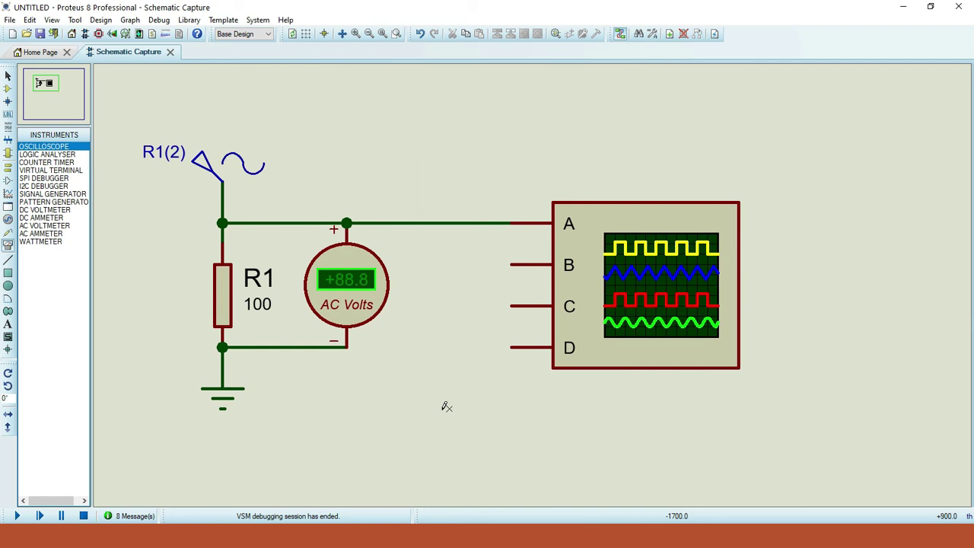